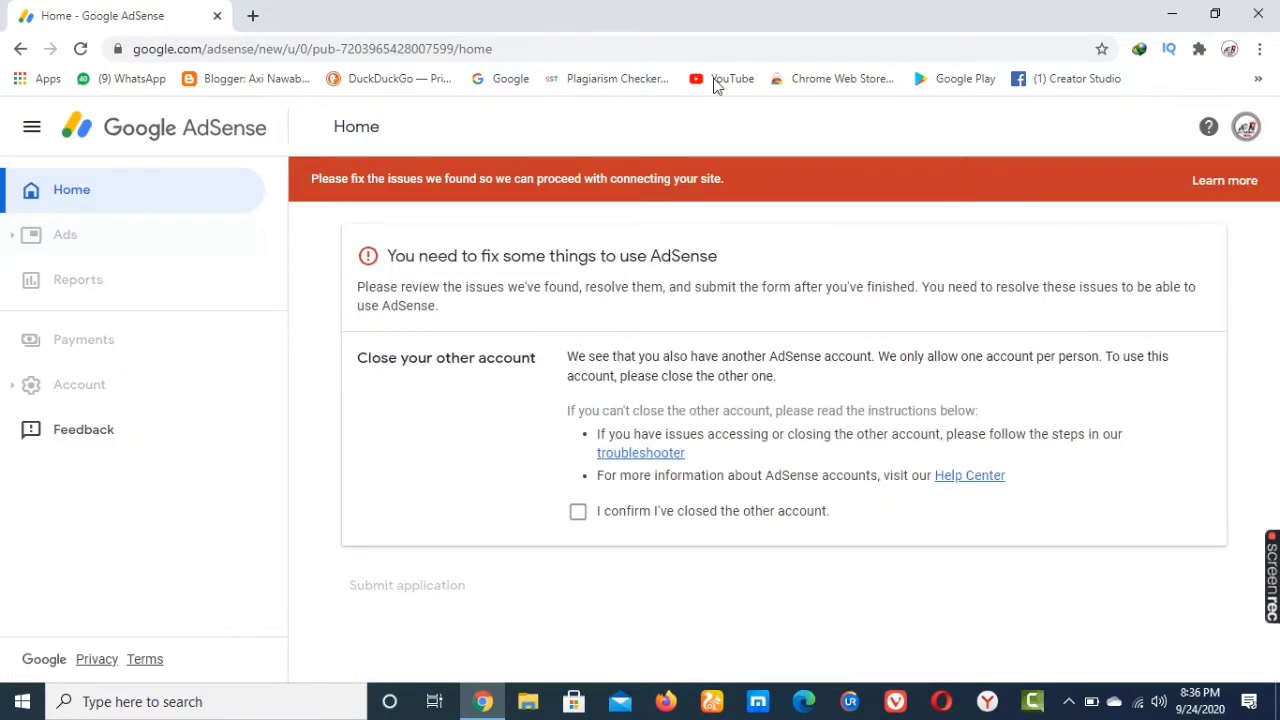
- Switch to the other signed-in Google account and look over its AdSense home page
click(1246, 127)
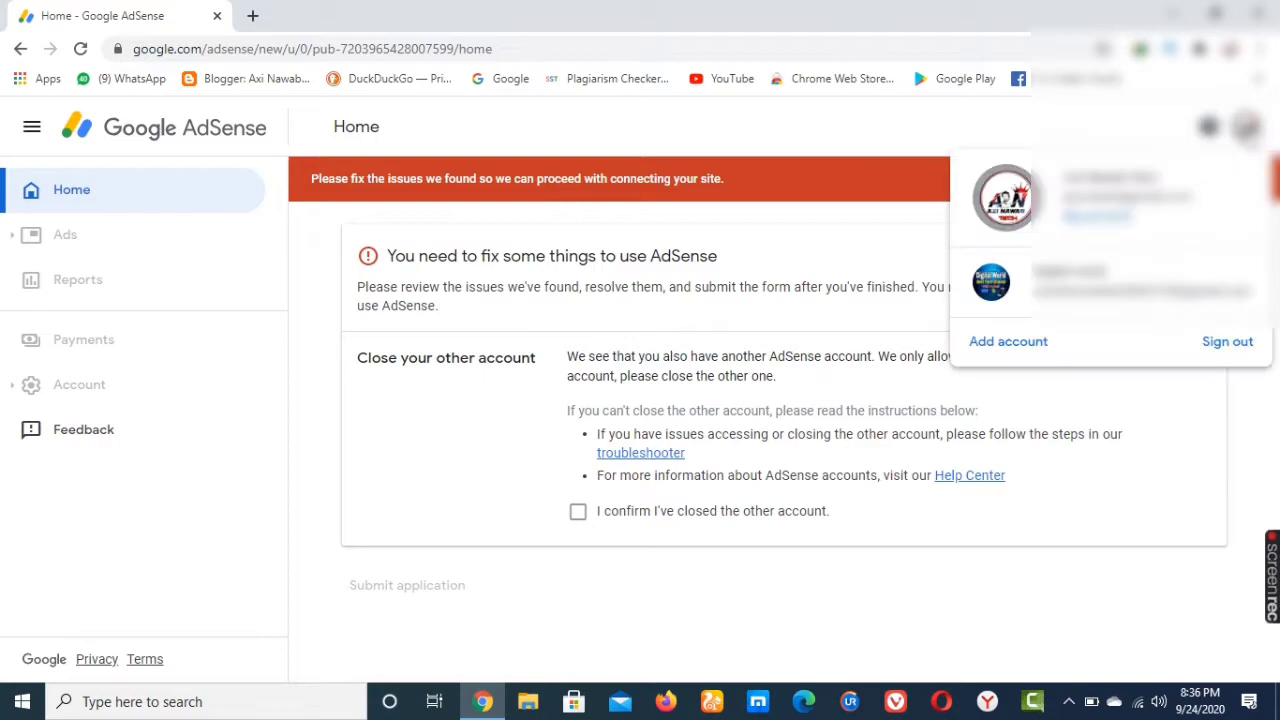
click(1135, 280)
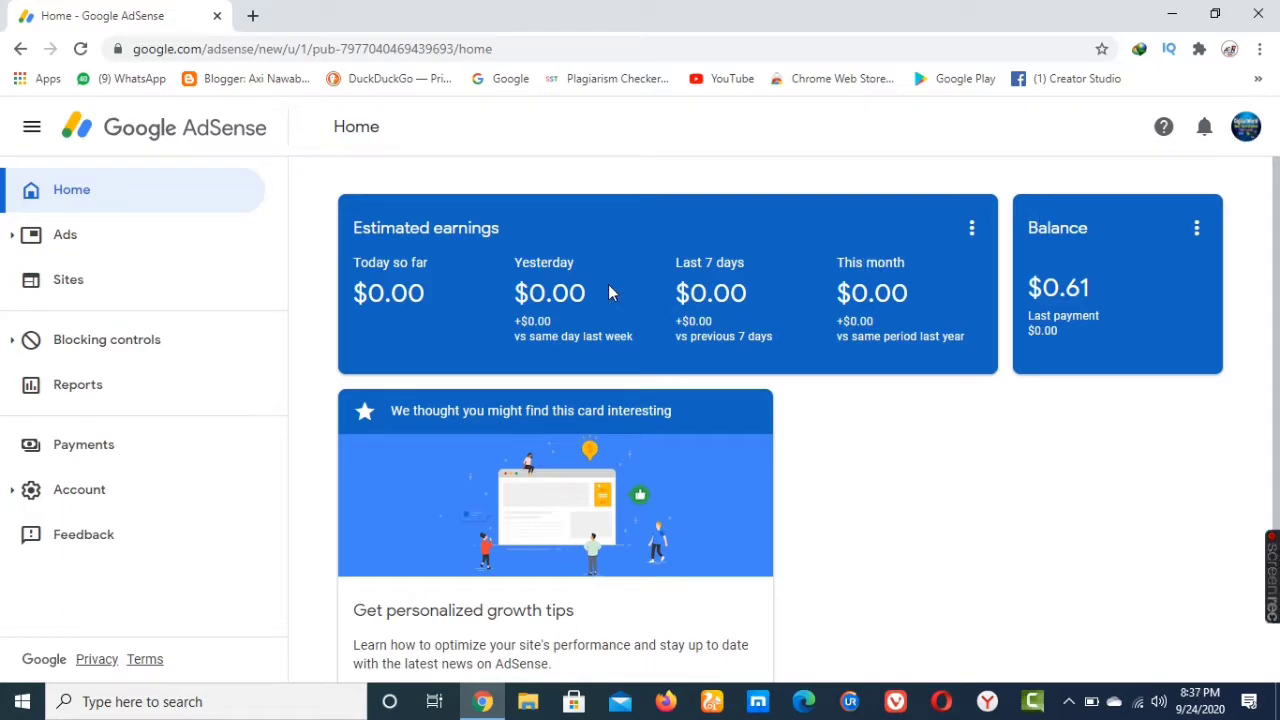
scroll(649, 329, down, 3)
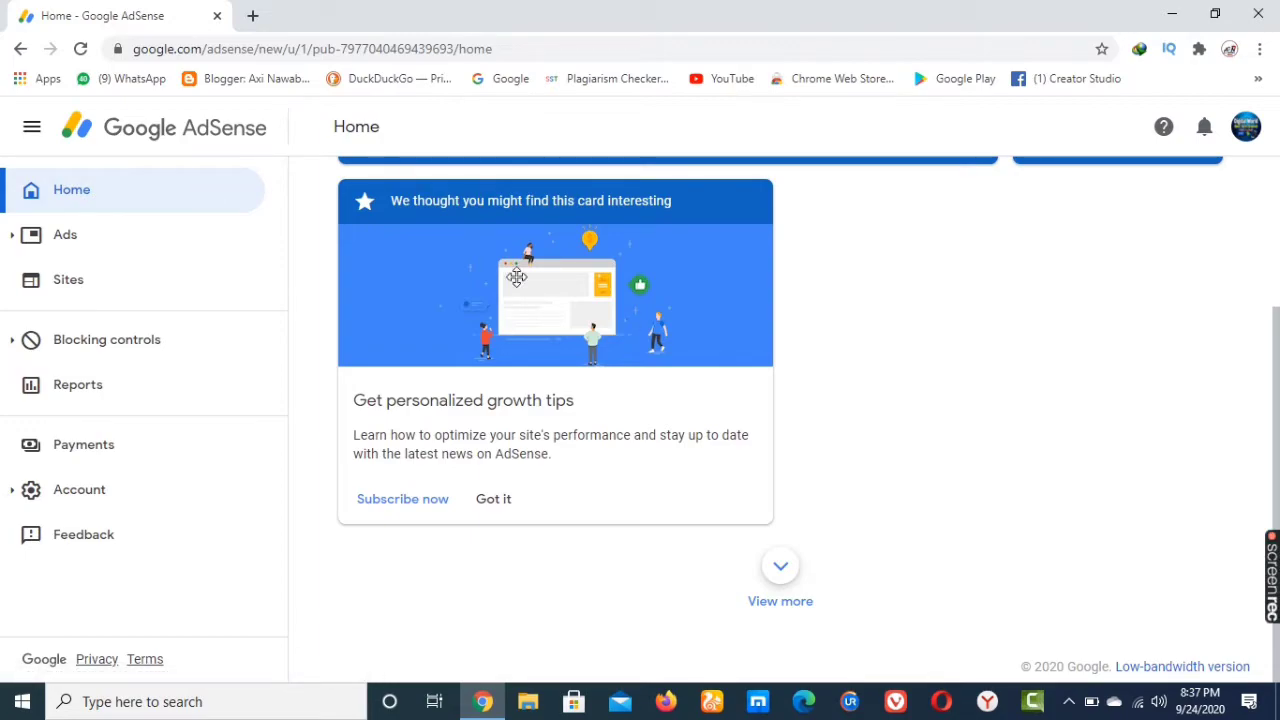
- Open the management page for the AdSense payments settings
click(118, 458)
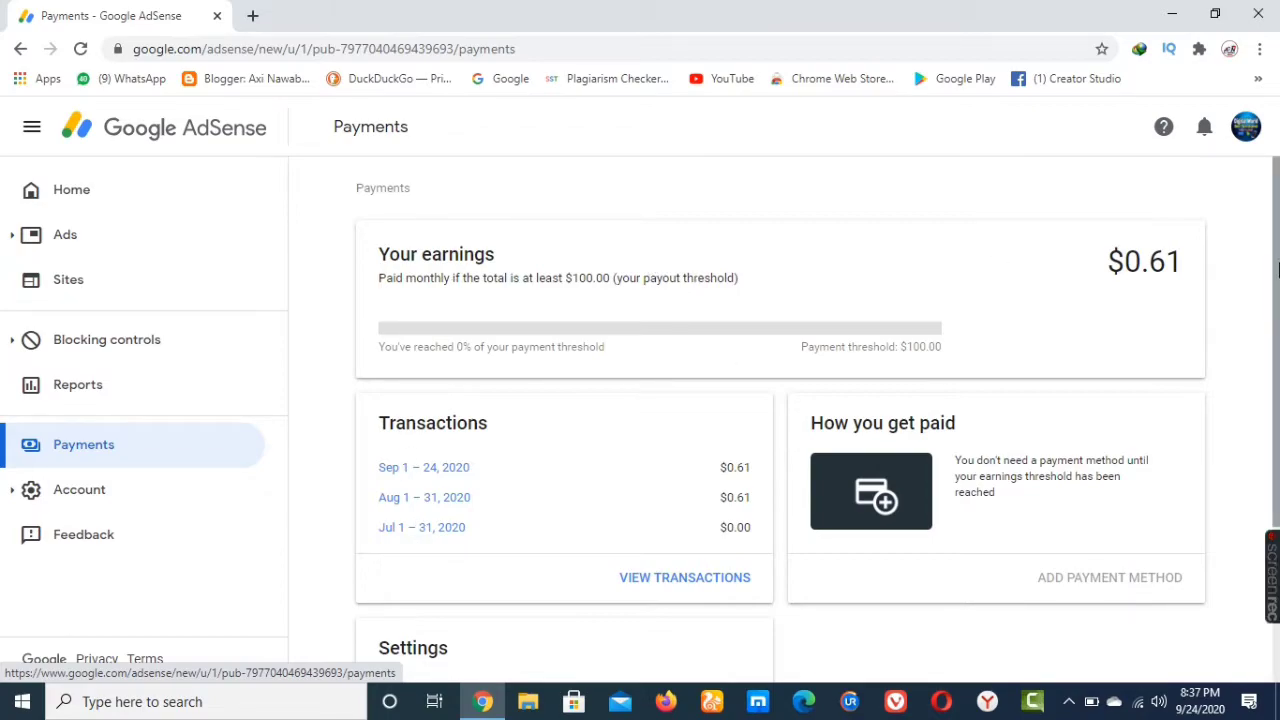
drag(1278, 232, 1278, 374)
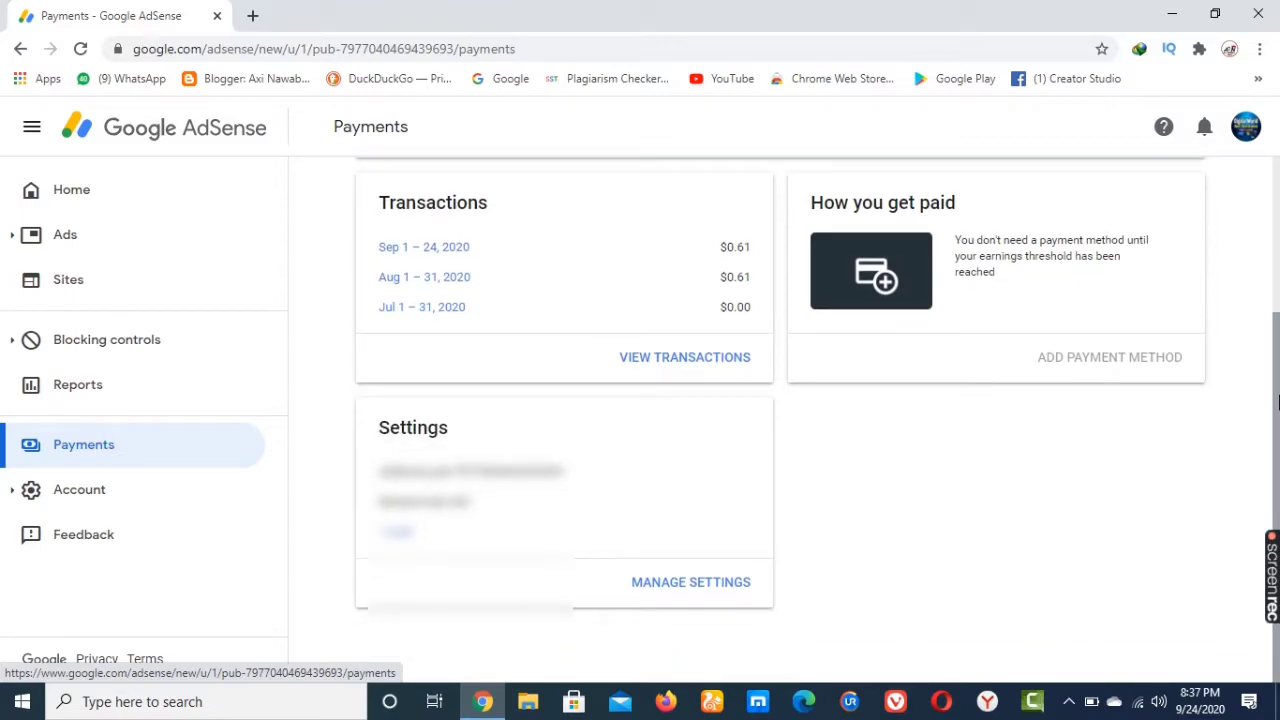
click(714, 588)
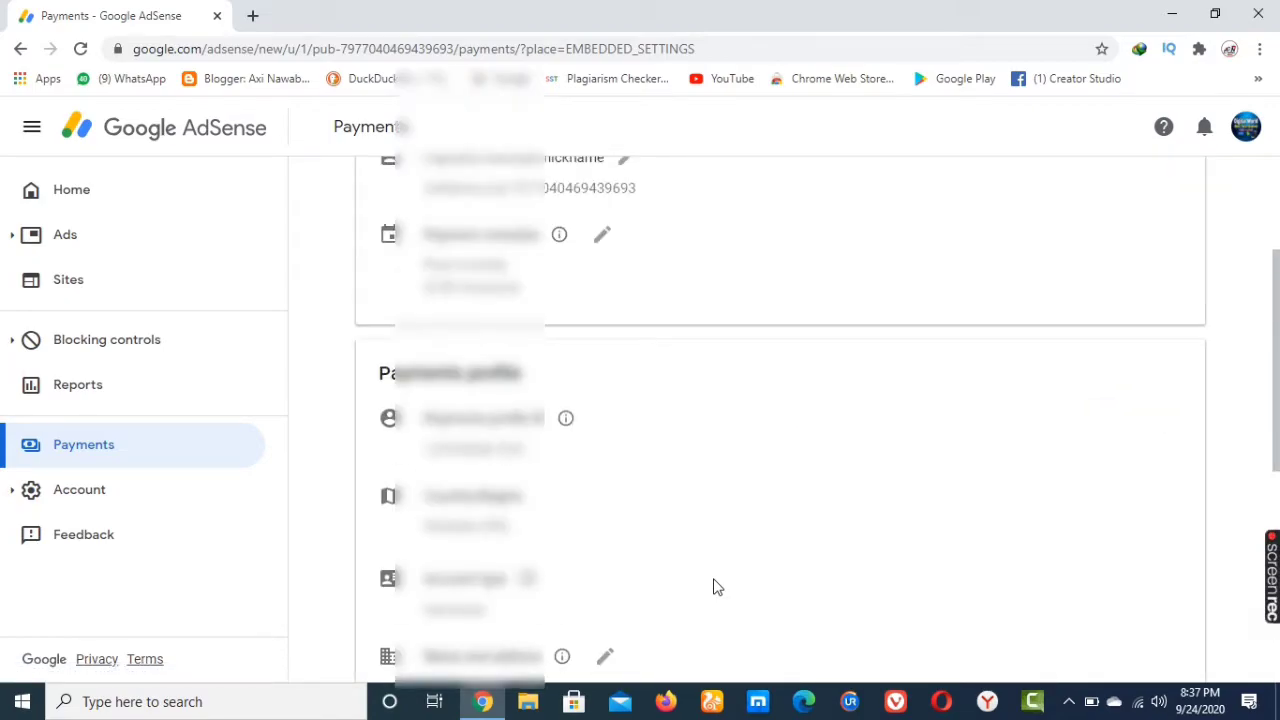
- Review the payments account and payments profile details, including the explanation of the payment schedule
scroll(585, 256, up, 3)
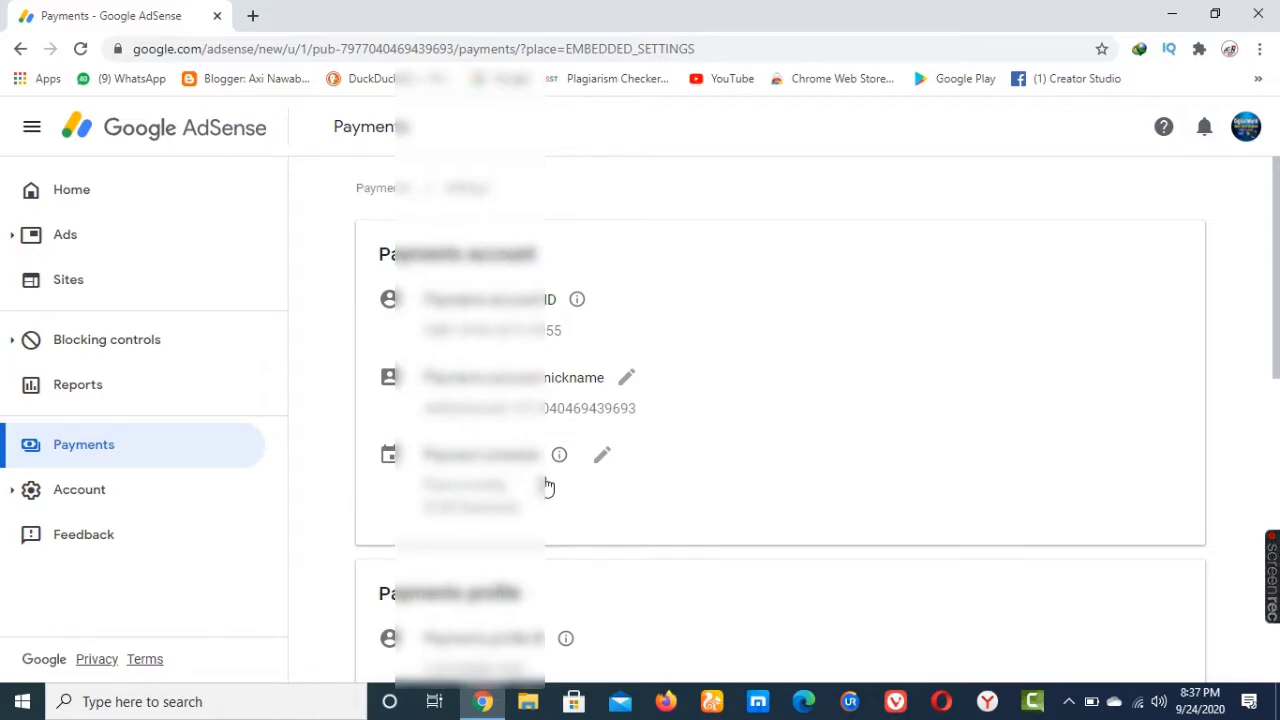
mouse_move(560, 474)
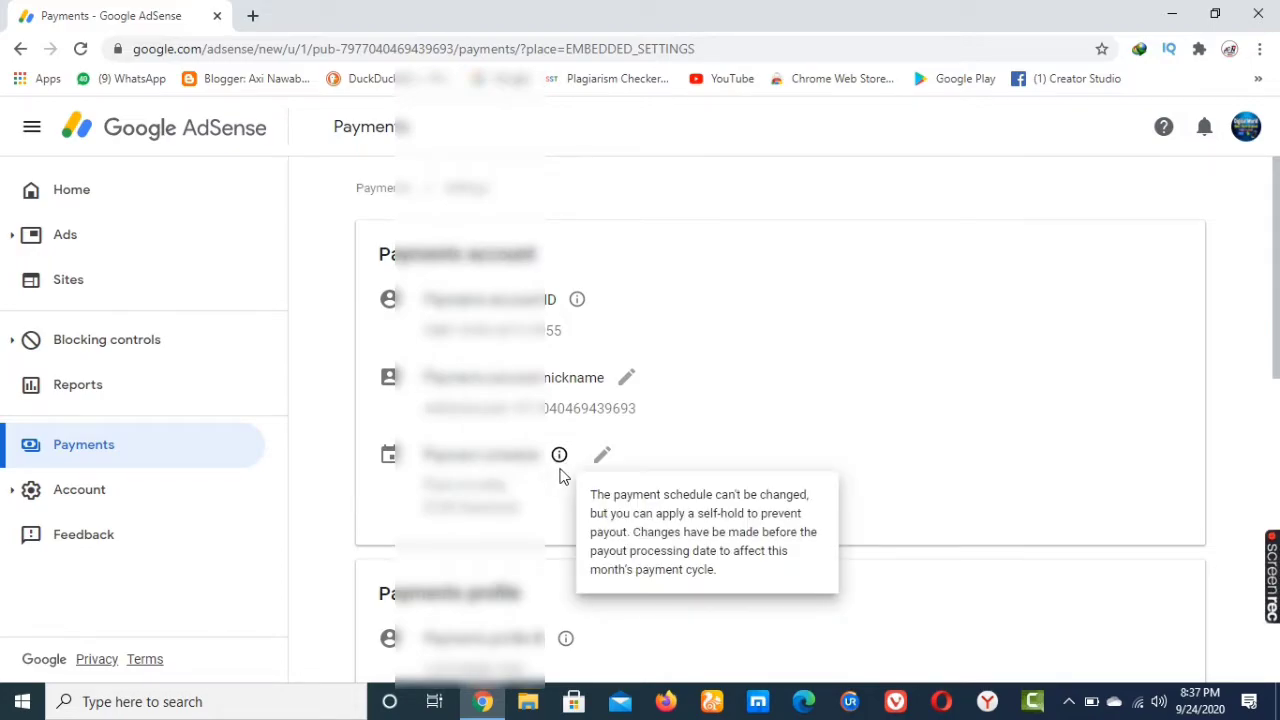
scroll(560, 474, down, 1)
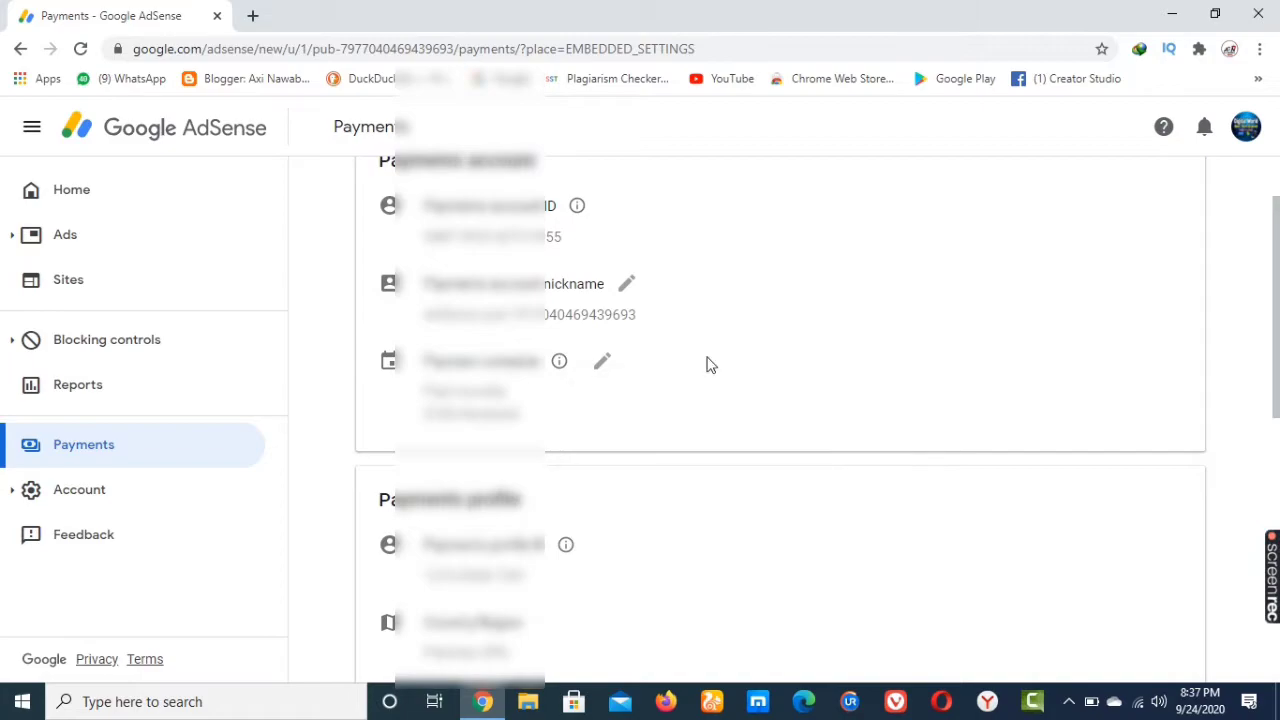
scroll(728, 470, down, 4)
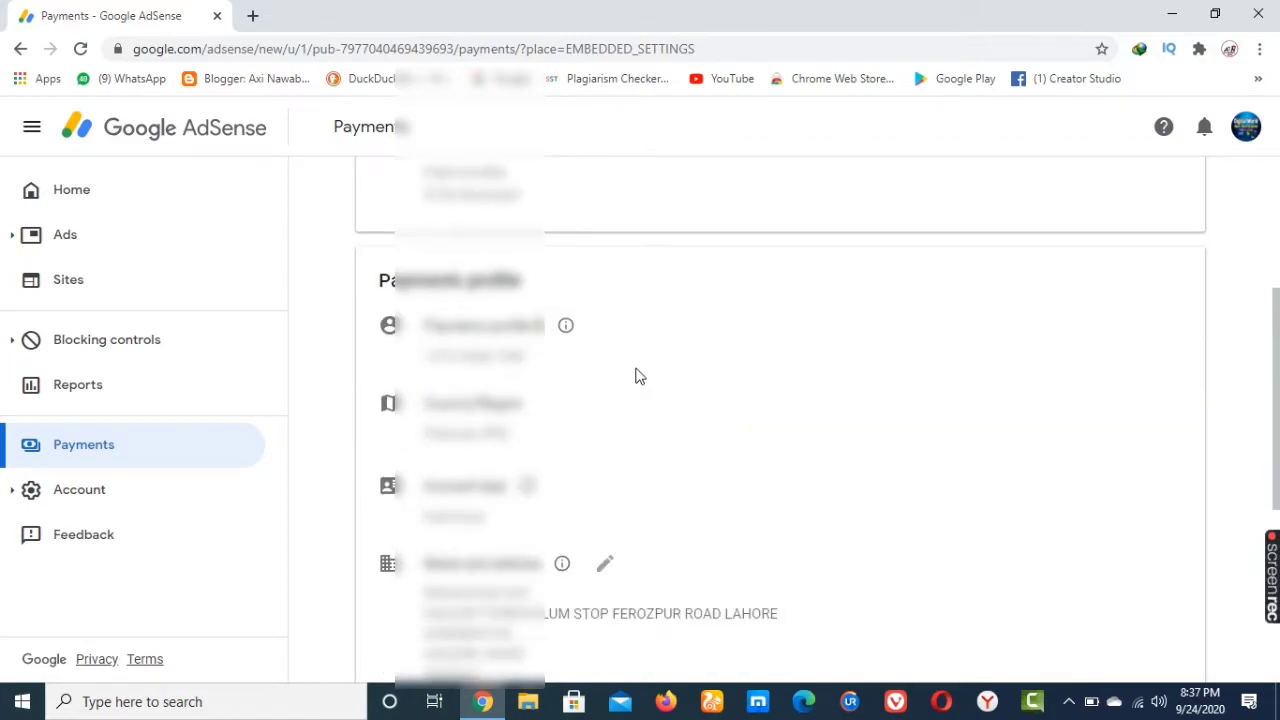
scroll(640, 375, down, 1)
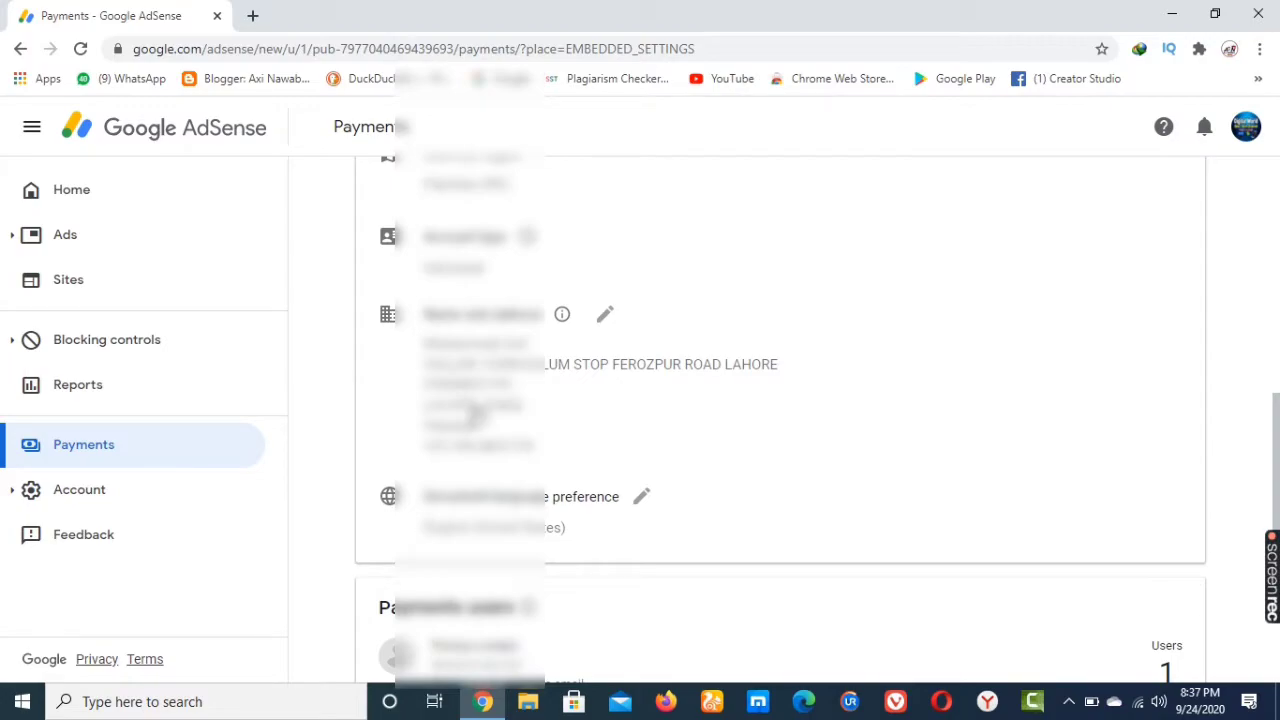
- Open the payments profile's name and address for editing and go through both address lines and the fields below them
click(606, 318)
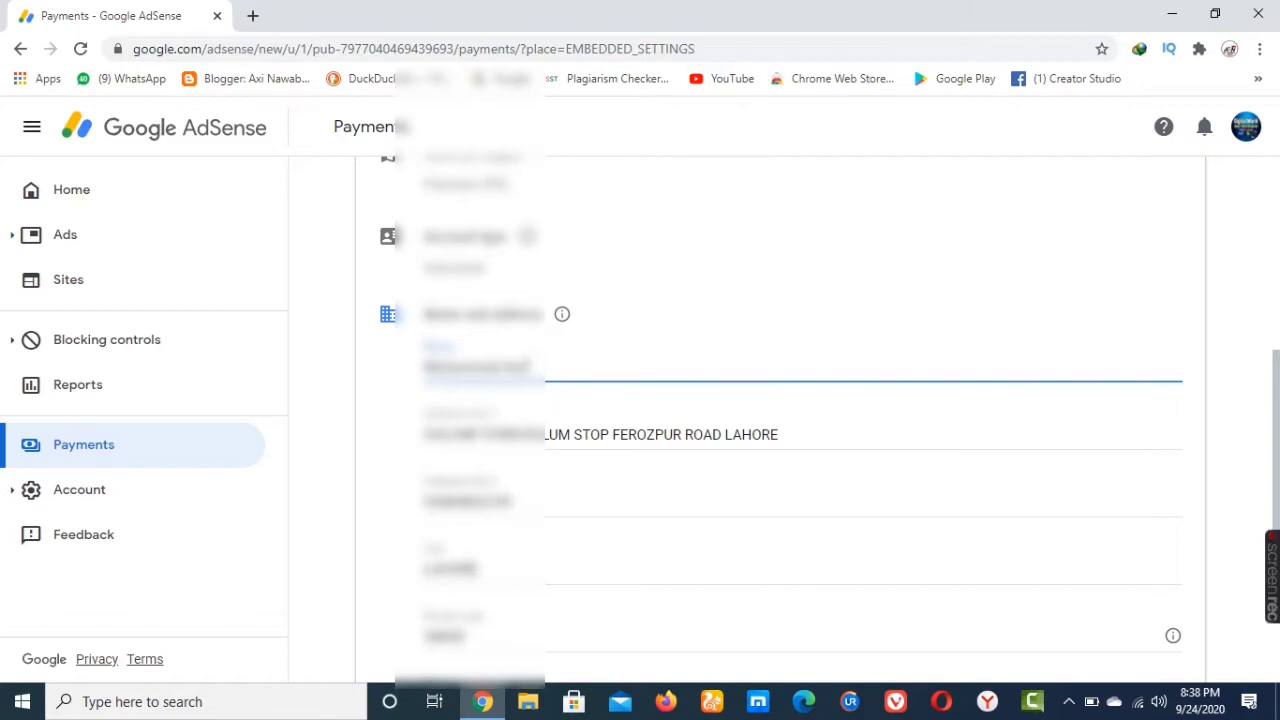
click(792, 437)
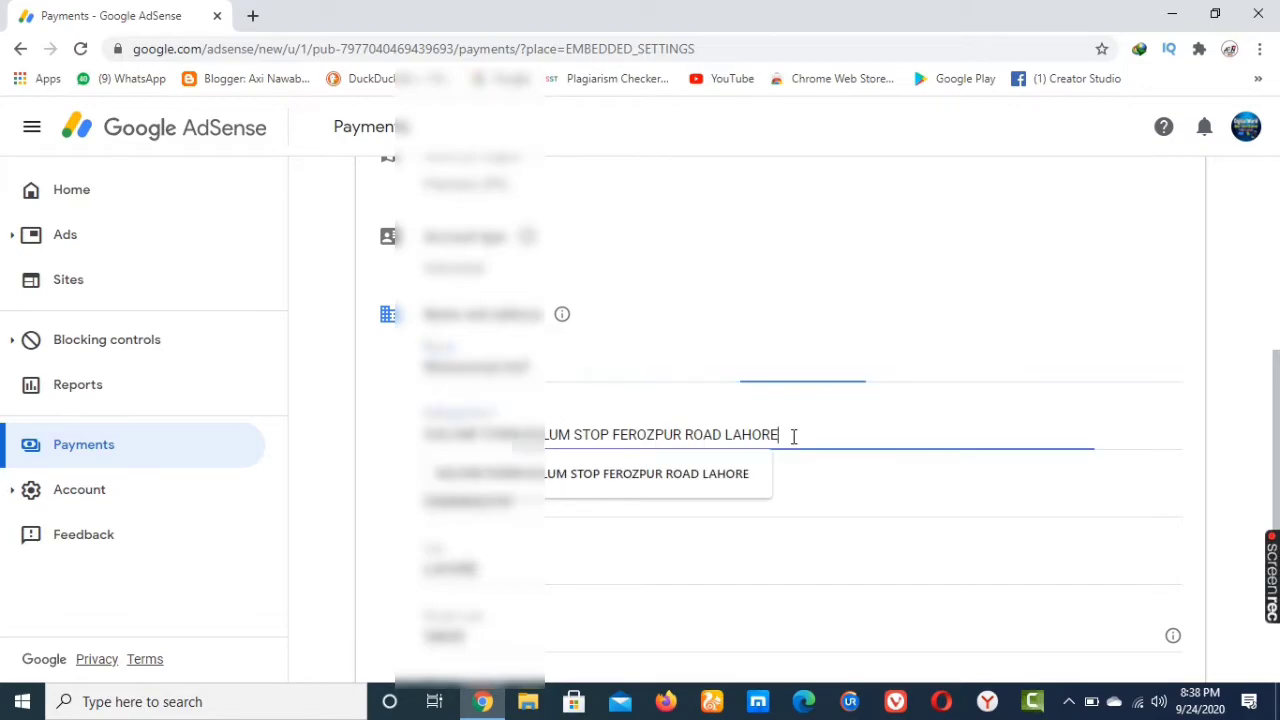
click(788, 506)
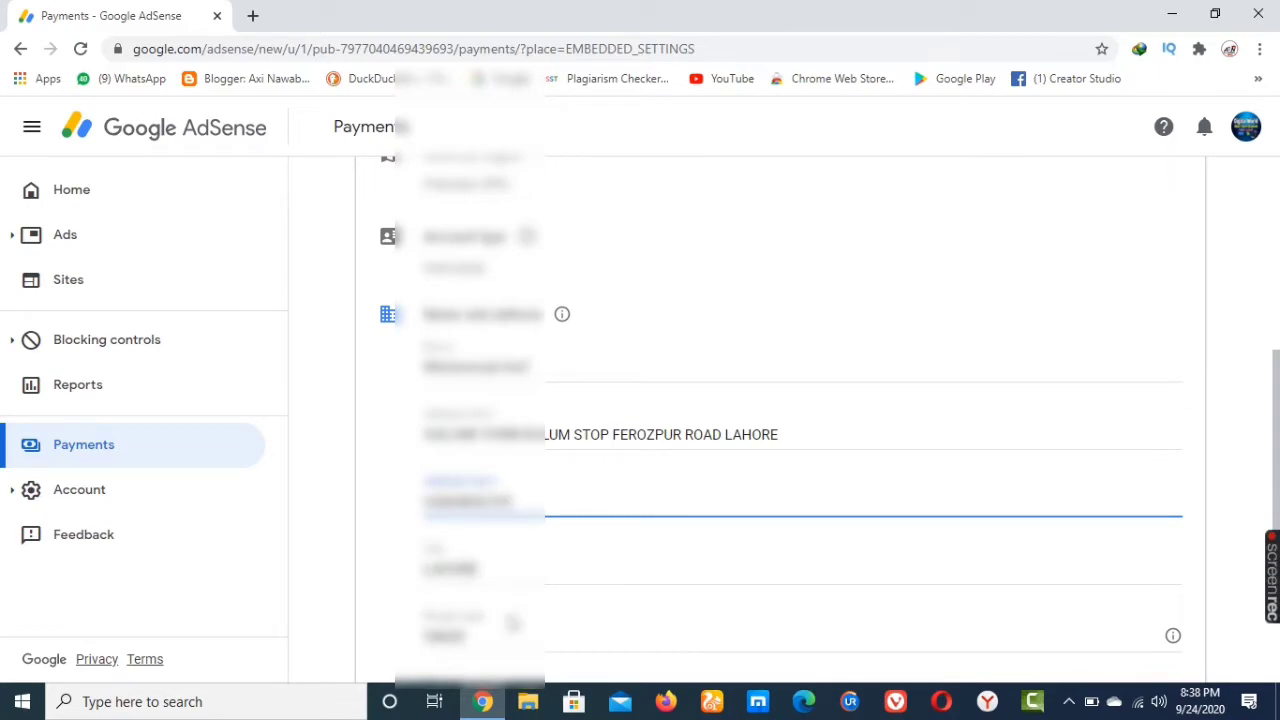
scroll(541, 601, down, 1)
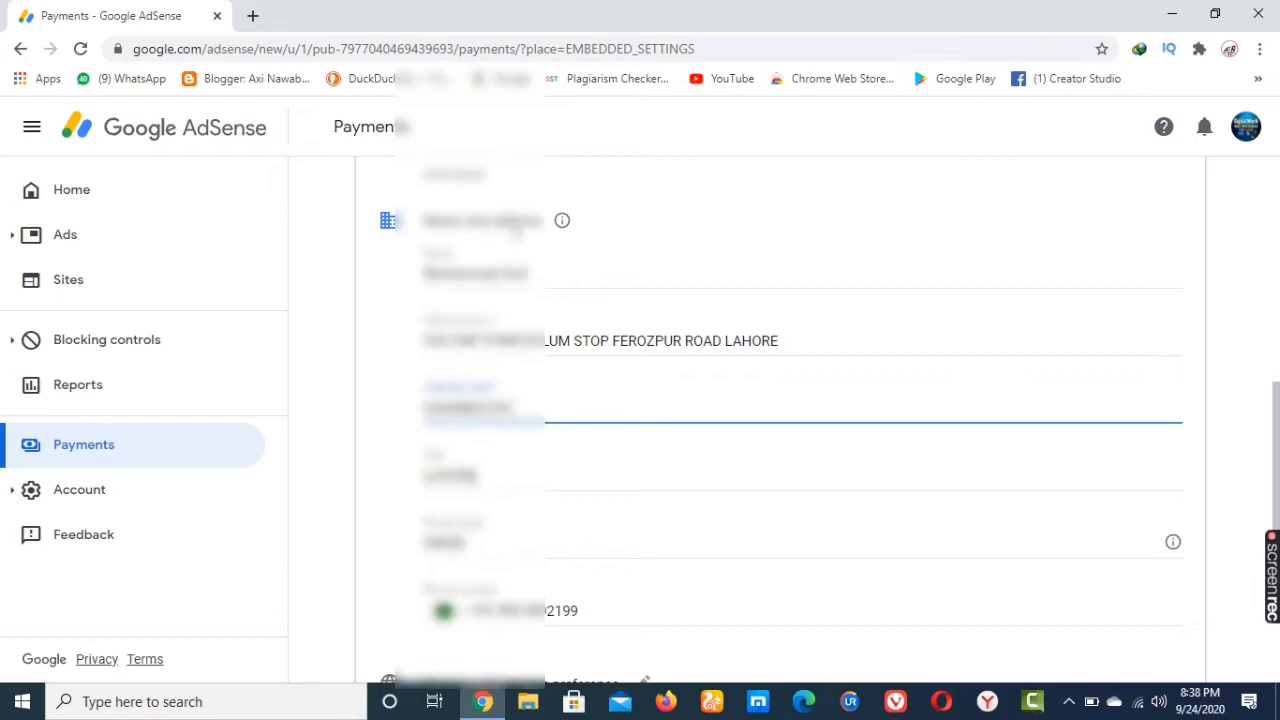
- Search Google for "lahore postal code" in a new browser tab
click(251, 17)
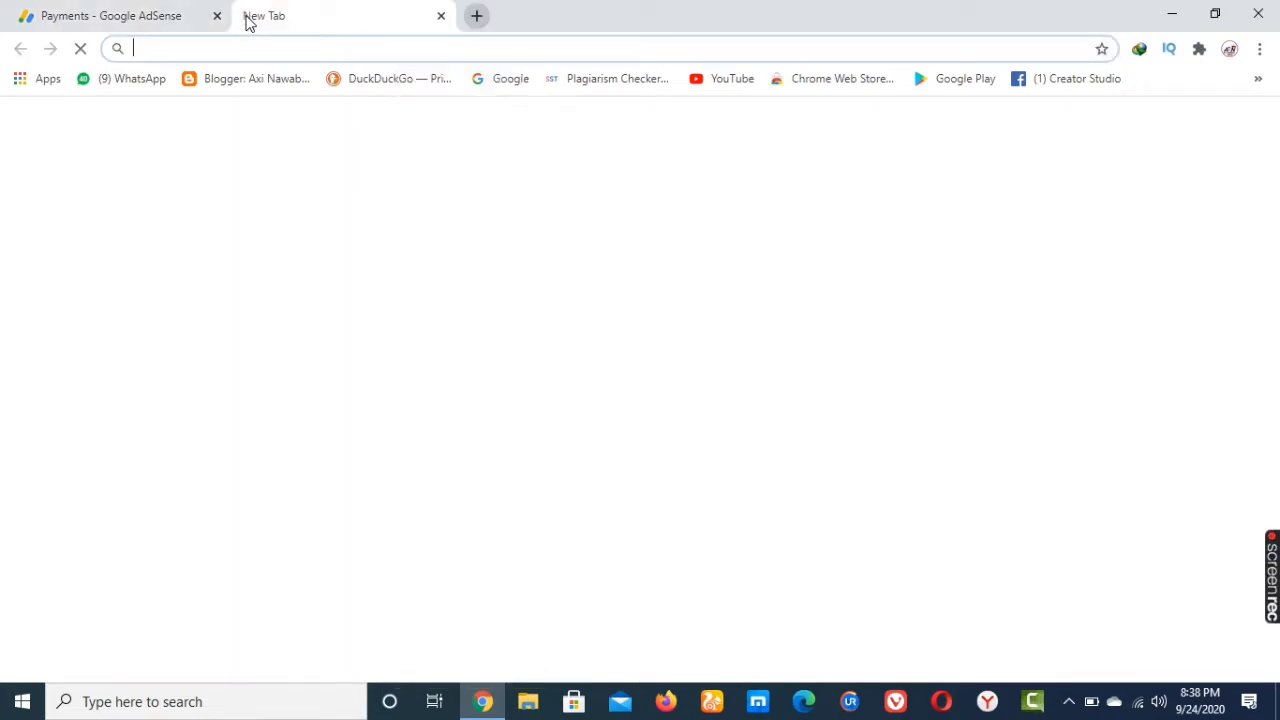
click(490, 84)
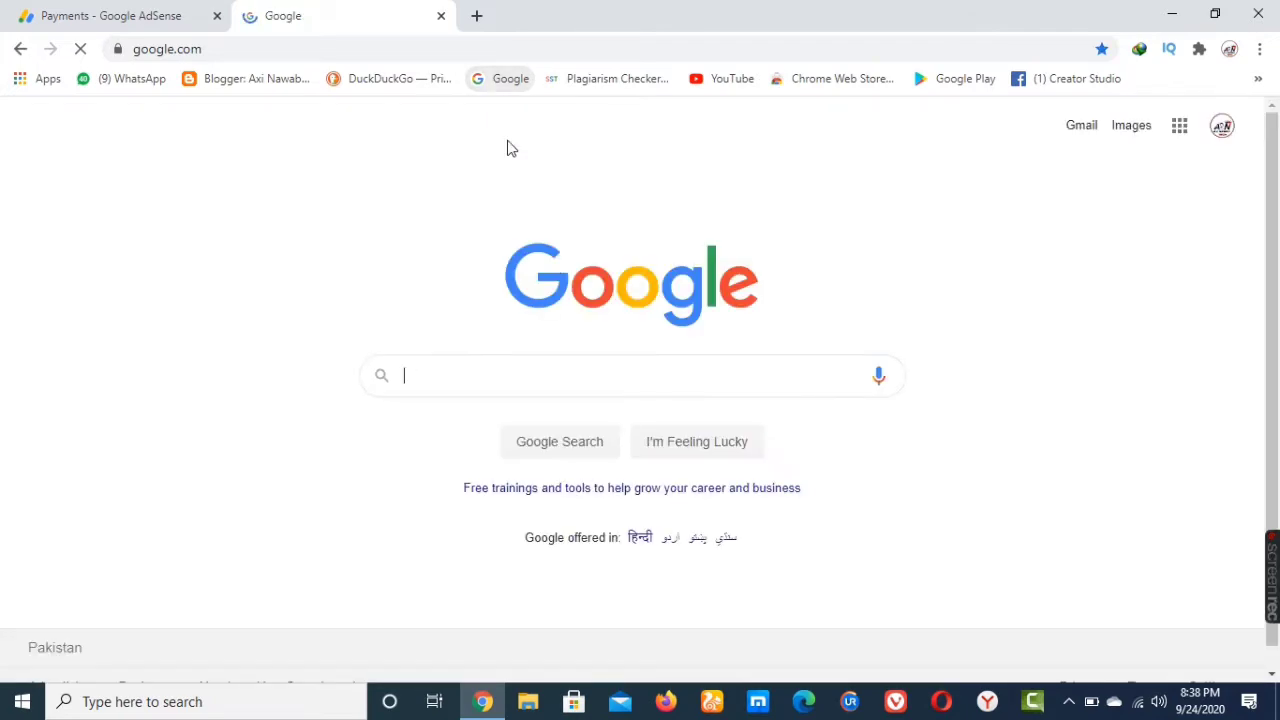
click(570, 386)
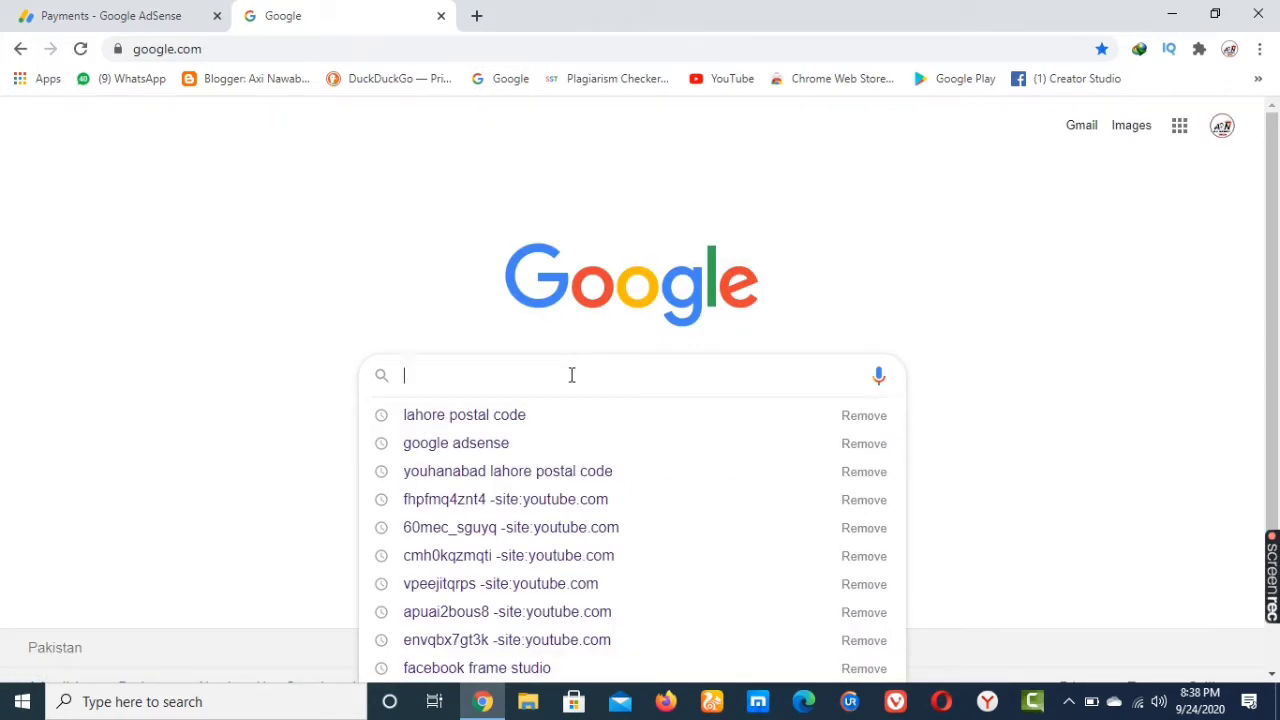
text(lahore)
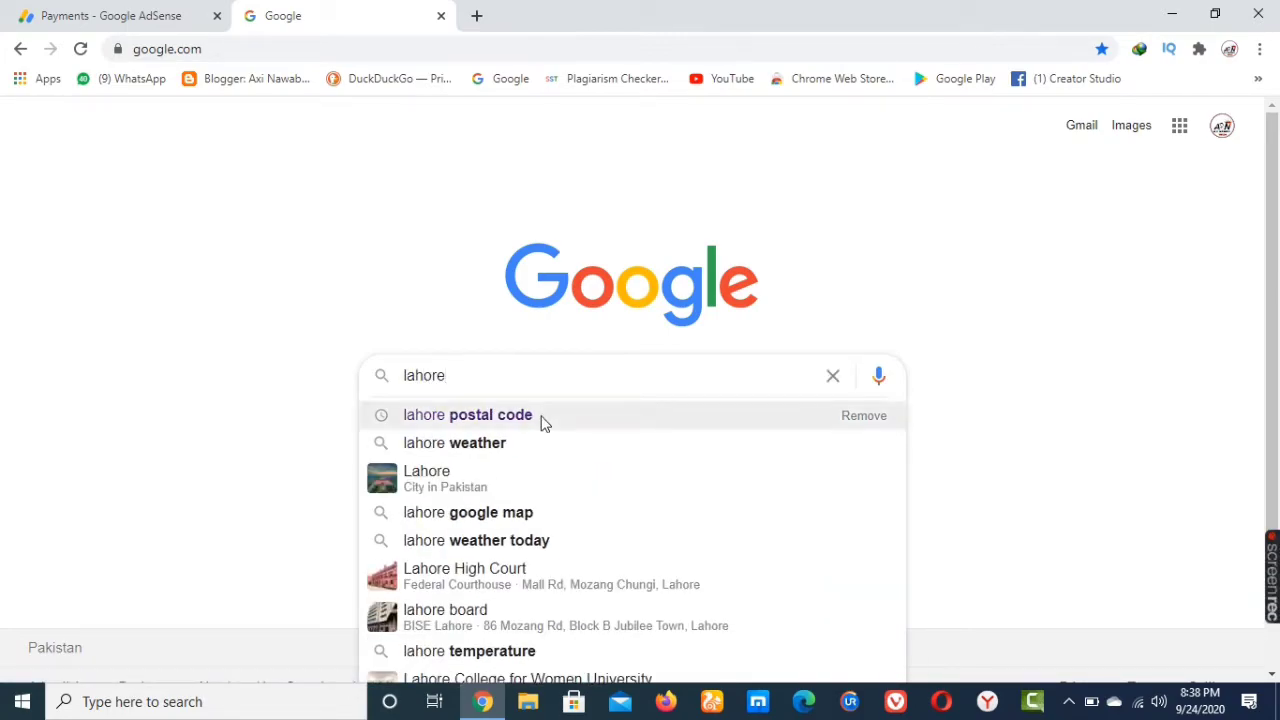
click(545, 418)
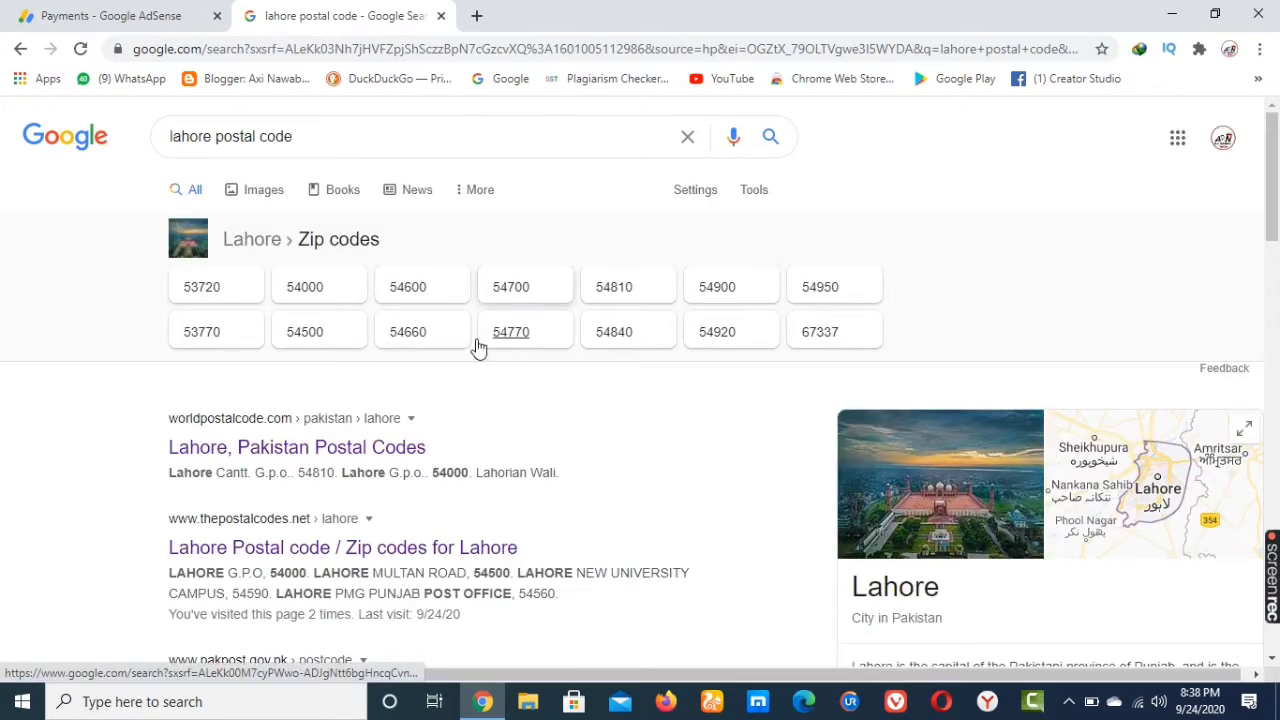
- Open the thepostalcodes.net result for Lahore and examine its table of area names and postal codes
scroll(465, 415, down, 1)
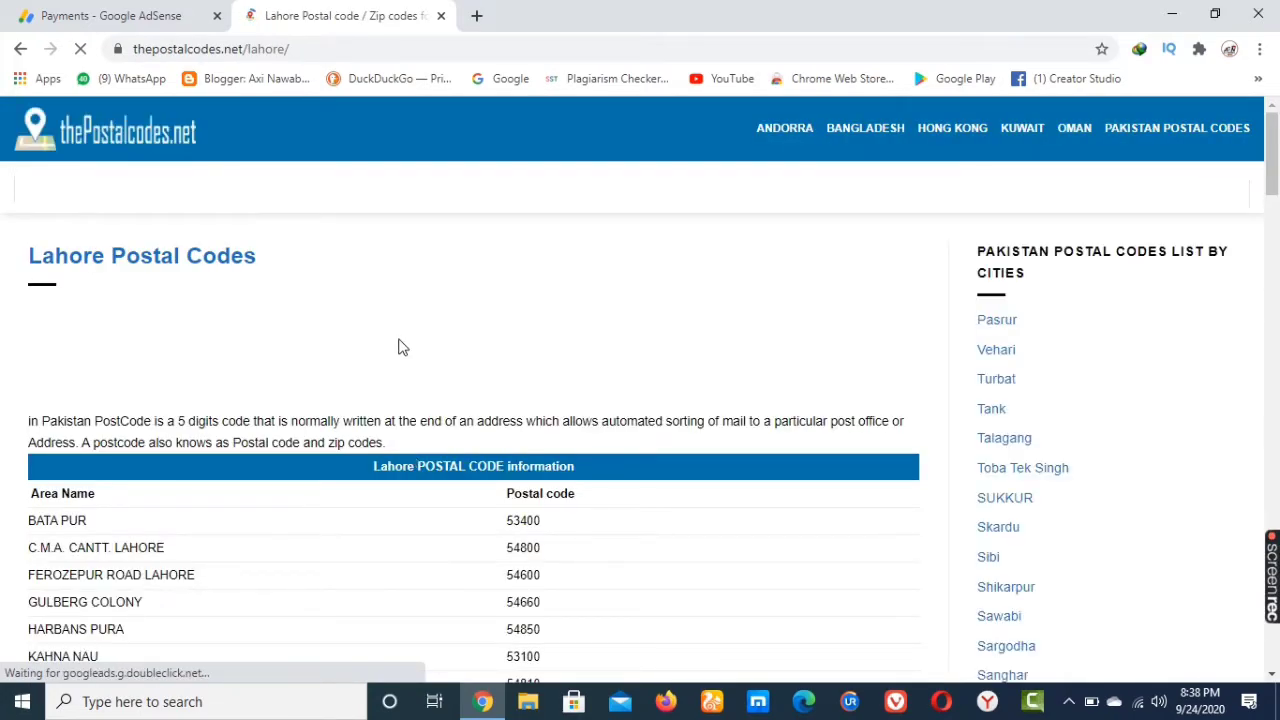
scroll(398, 347, down, 3)
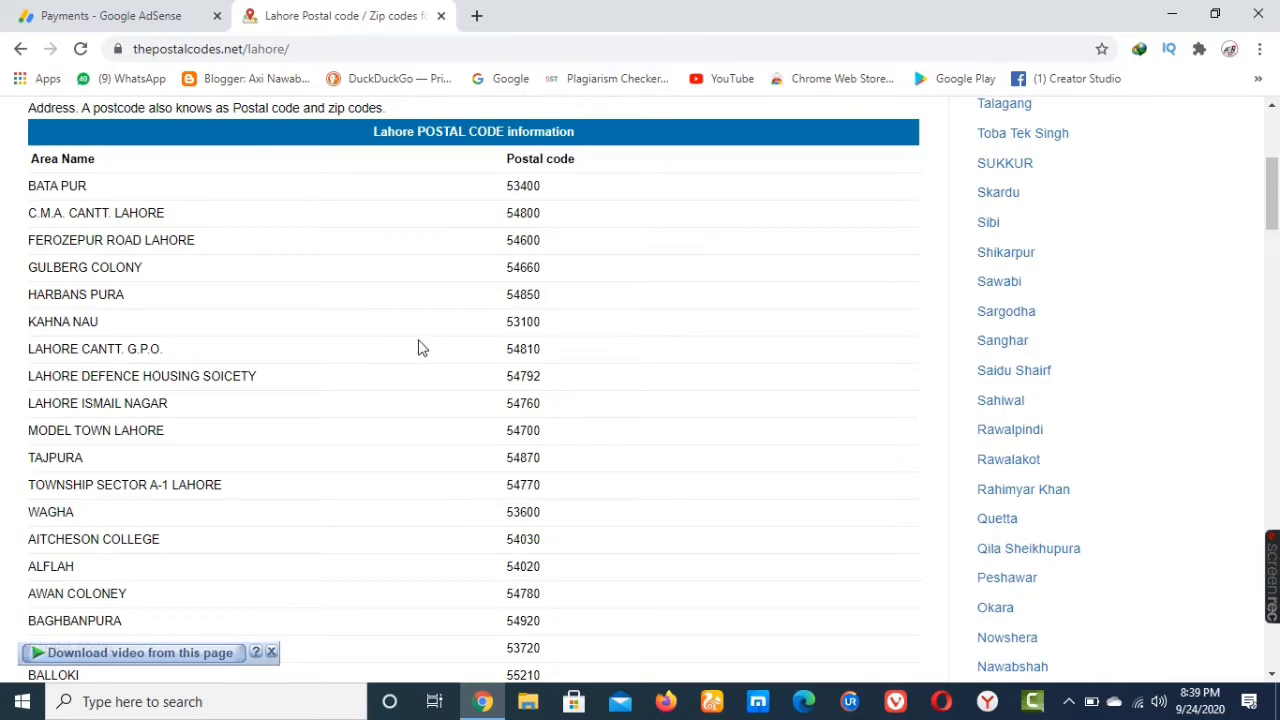
scroll(420, 347, down, 7)
scroll(420, 347, down, 8)
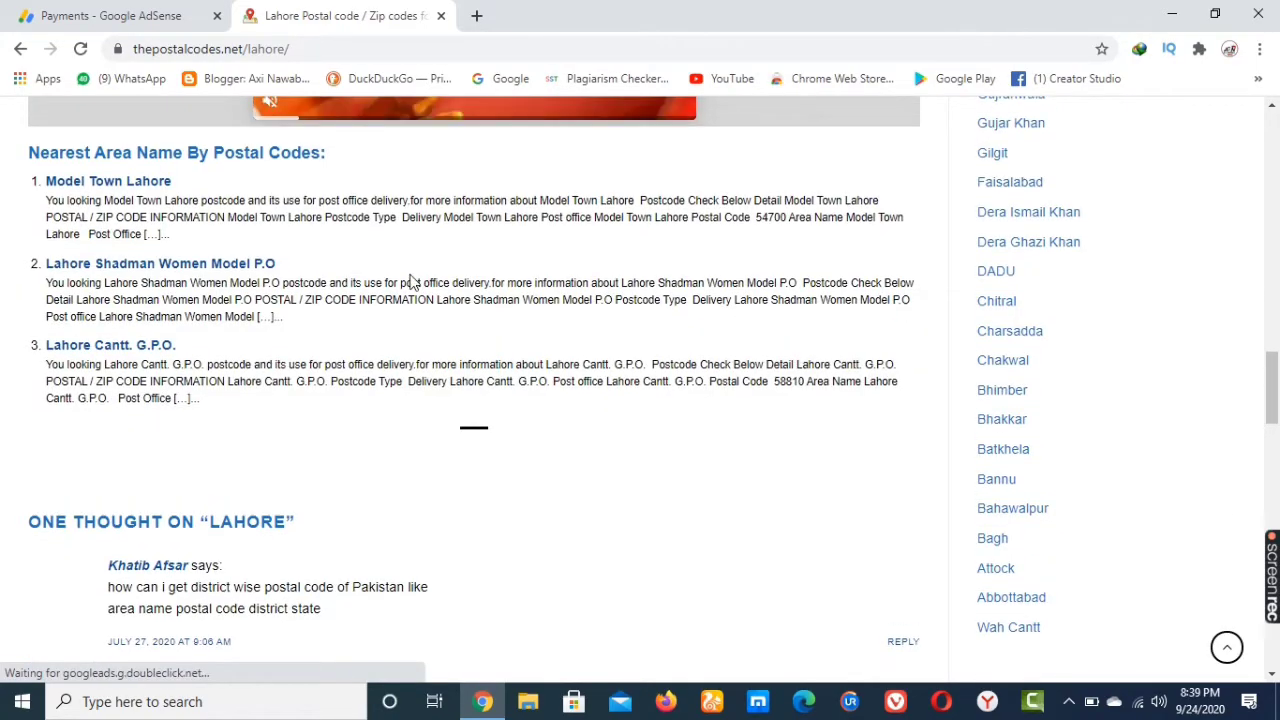
scroll(405, 284, up, 15)
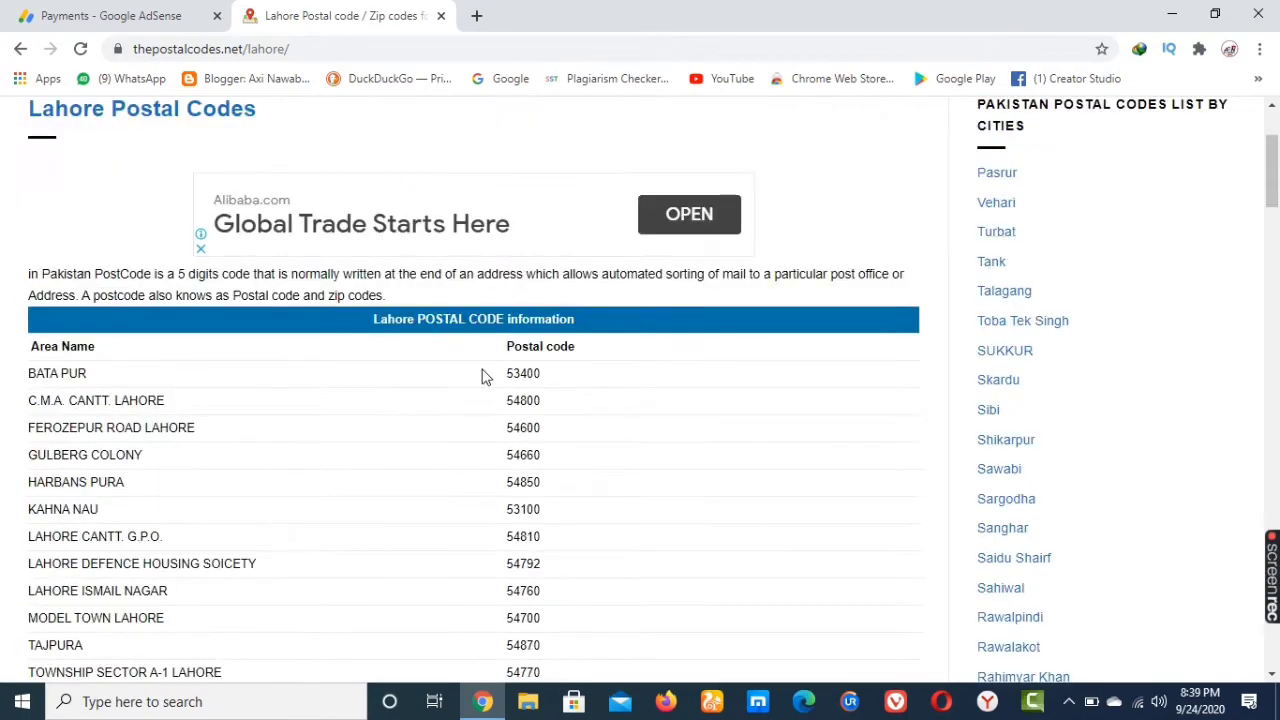
scroll(423, 409, down, 3)
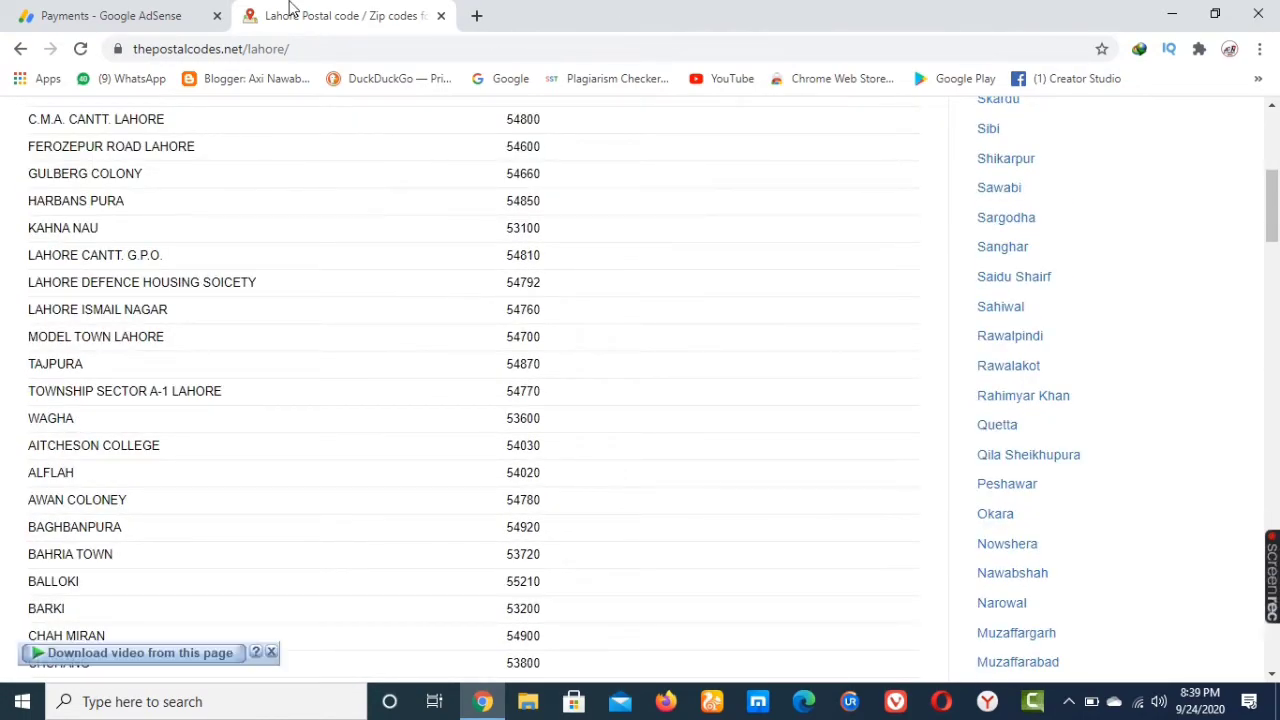
- Return to the AdSense address form and inspect the phone number's country code list, leaving the selection as is
click(120, 16)
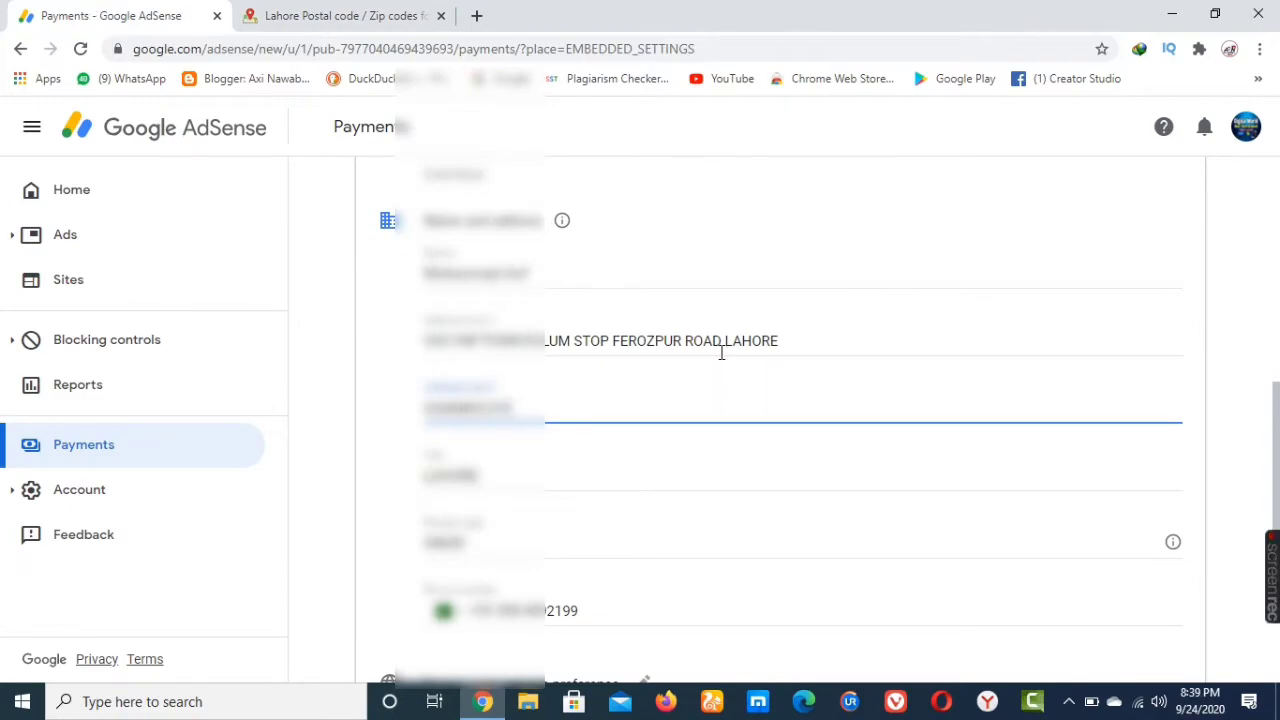
scroll(716, 398, down, 2)
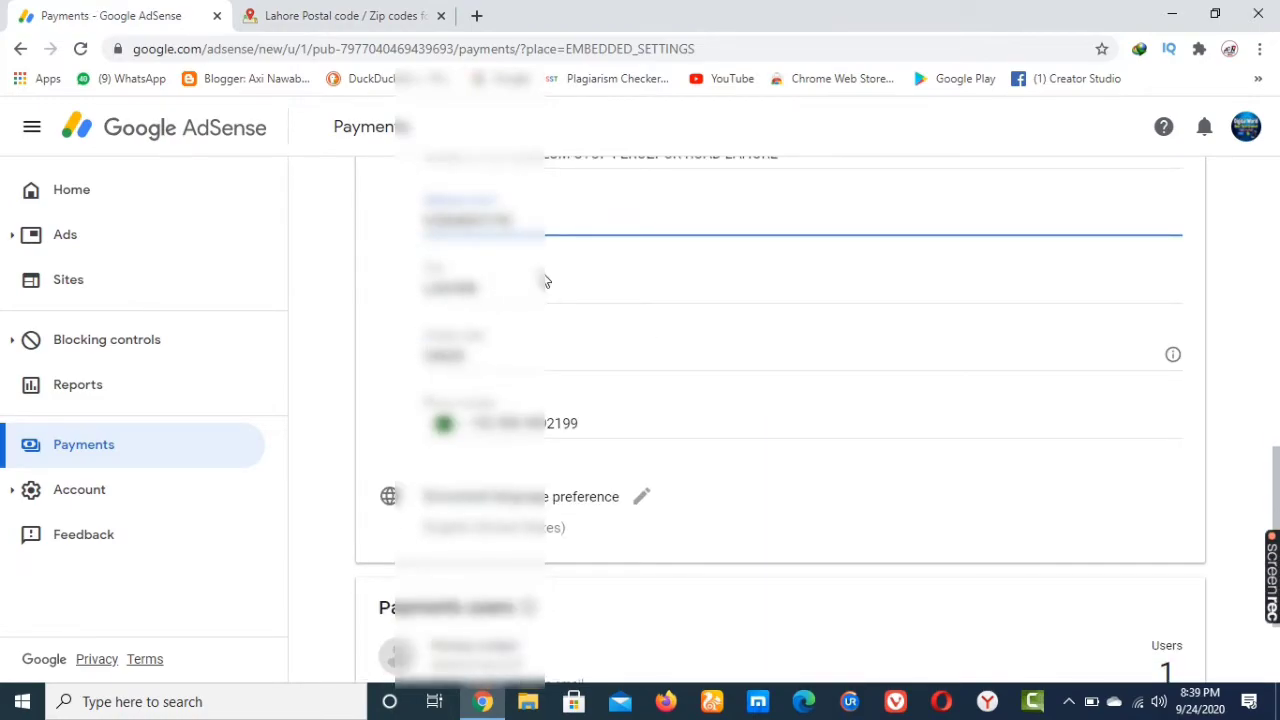
scroll(546, 281, down, 1)
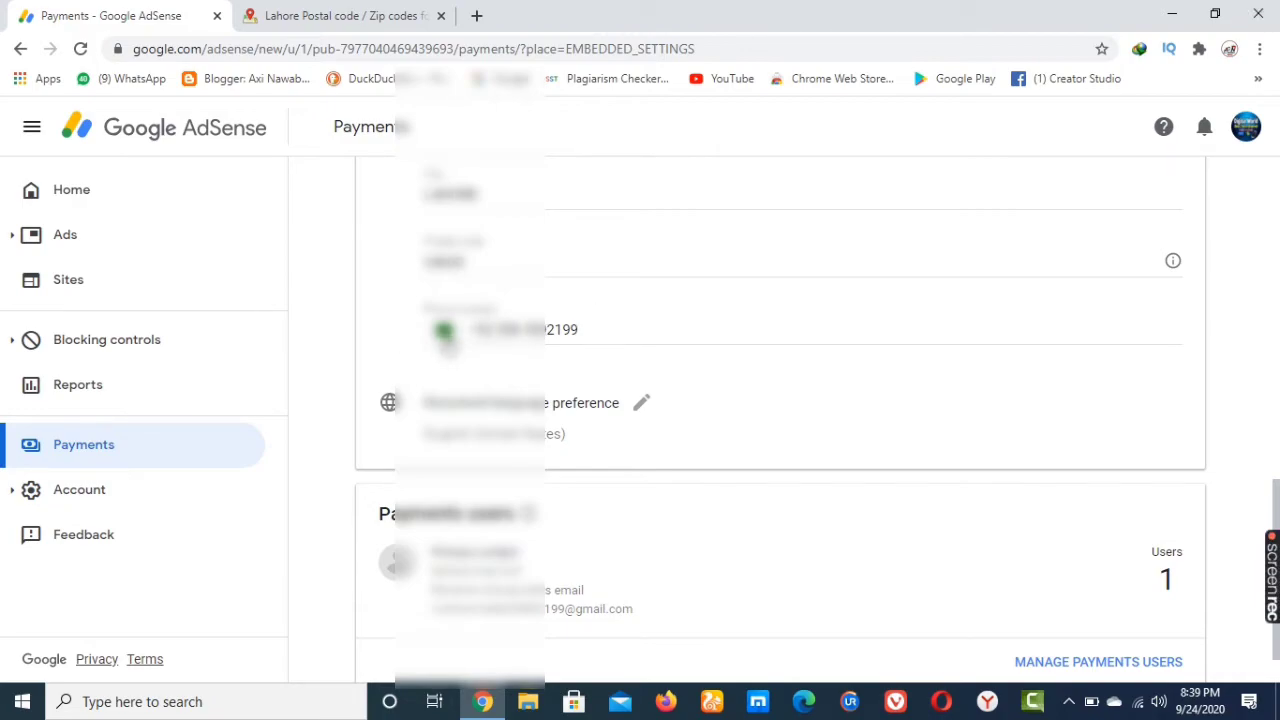
click(444, 340)
scroll(510, 470, down, 4)
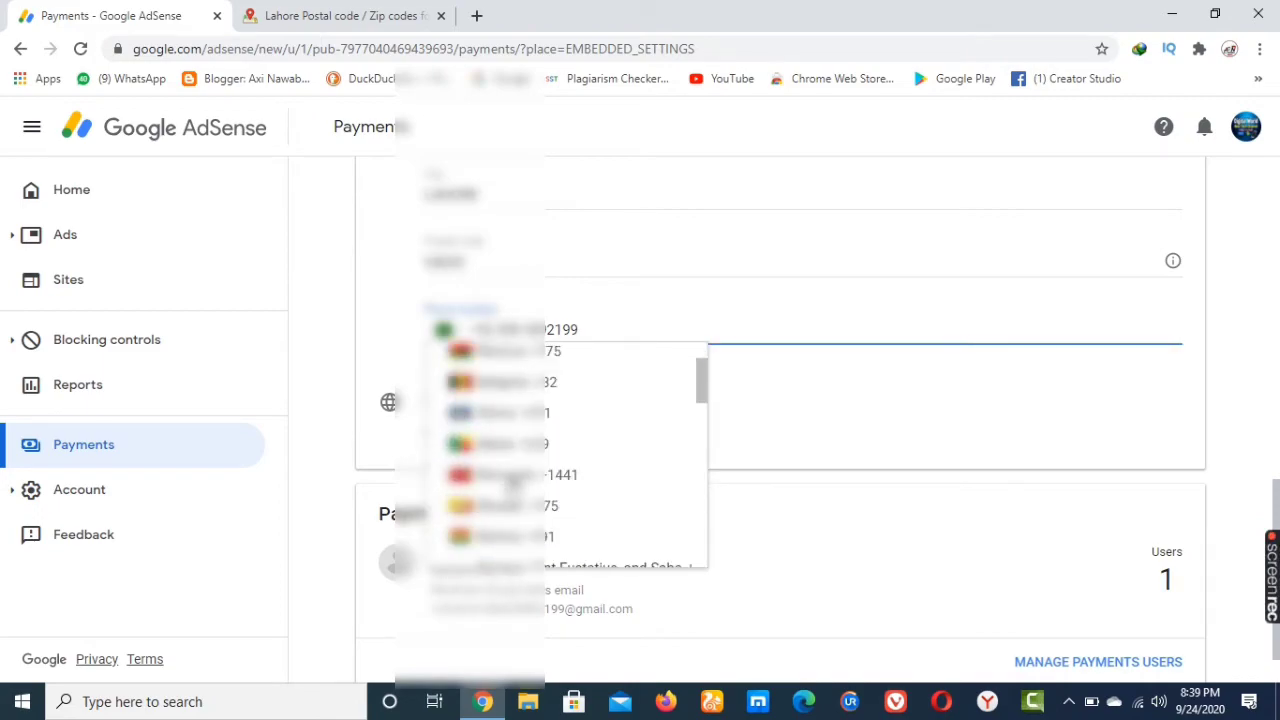
scroll(608, 357, up, 4)
click(634, 309)
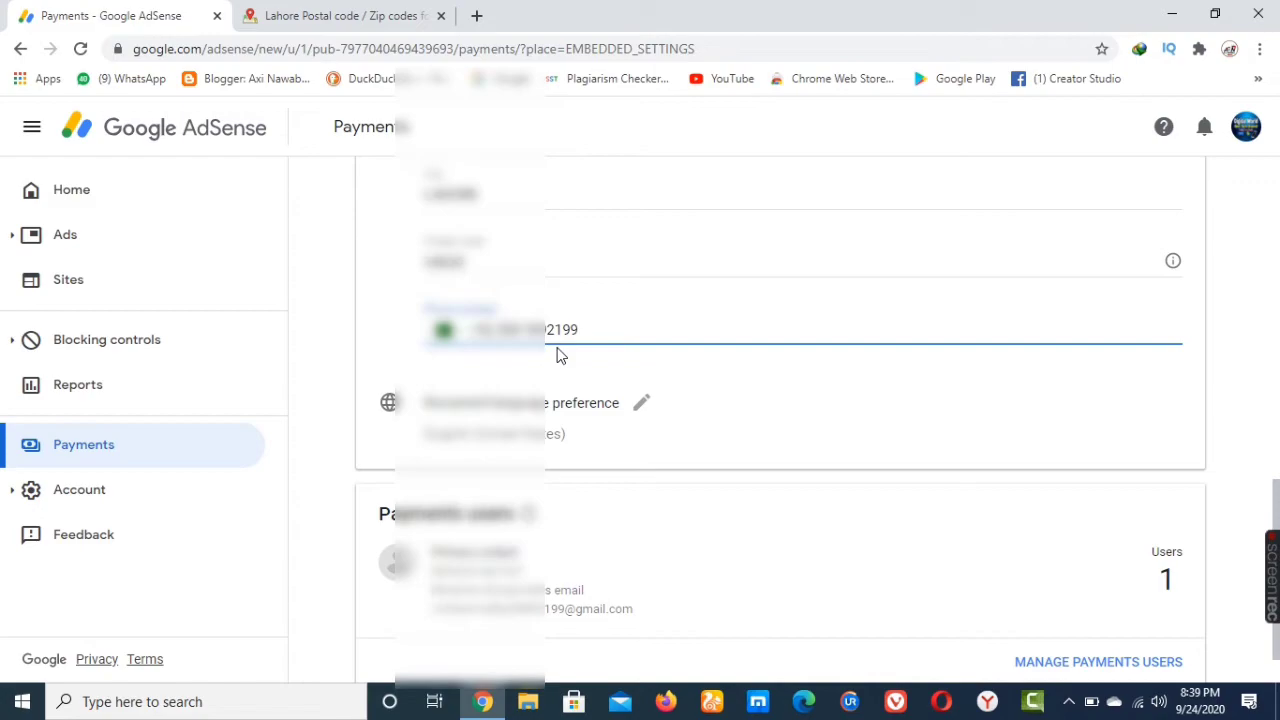
- Look through the payments settings page, from the payments users section back to the payments account and profile sections
scroll(614, 338, down, 1)
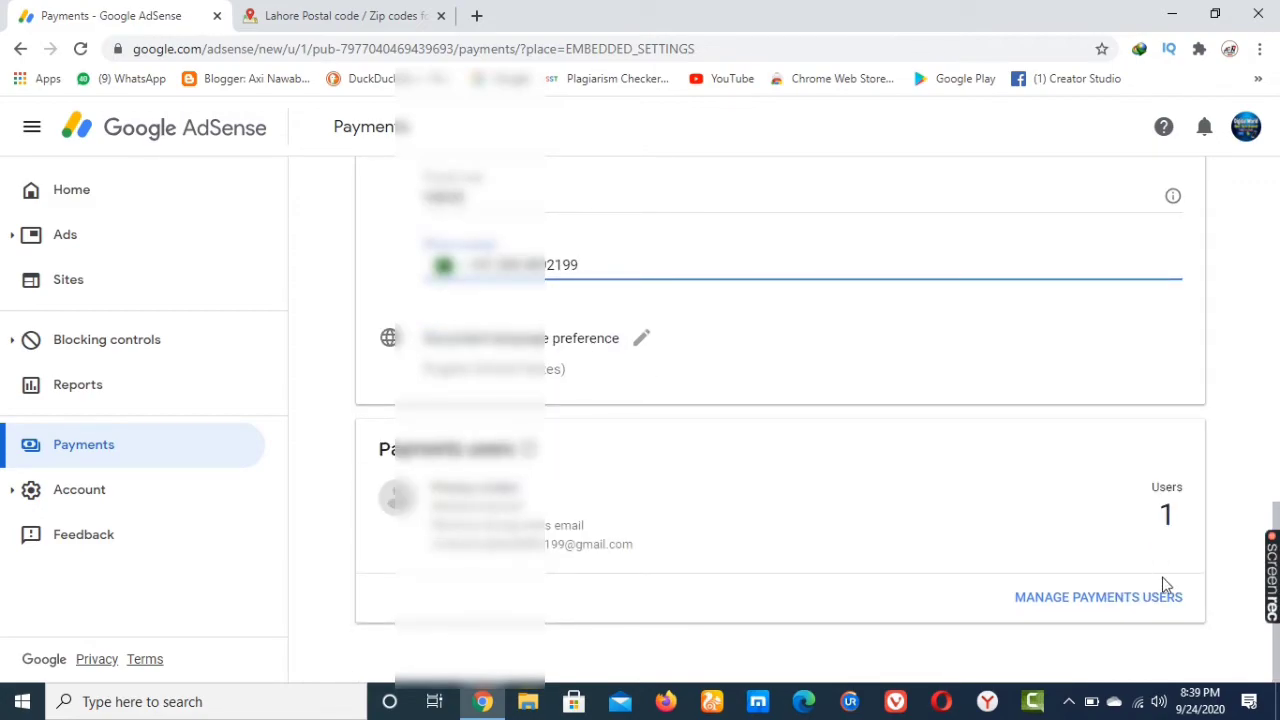
scroll(1057, 583, up, 5)
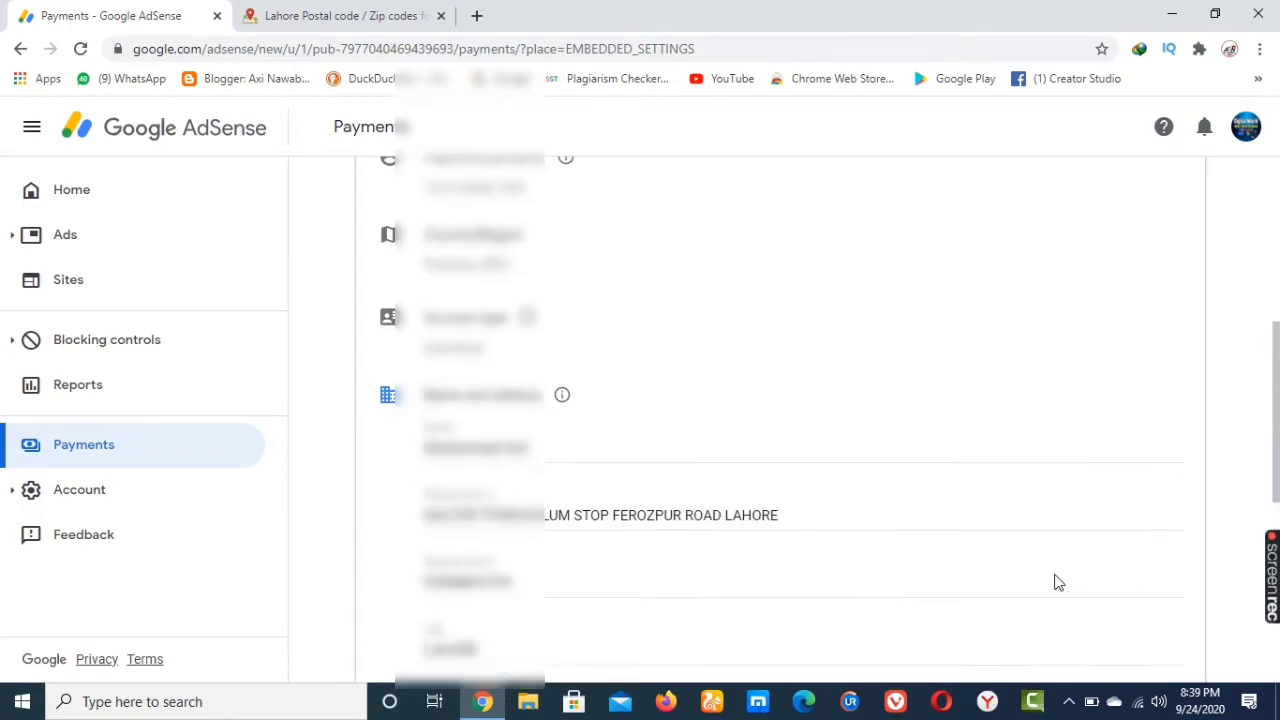
scroll(1057, 583, up, 4)
scroll(1053, 580, down, 8)
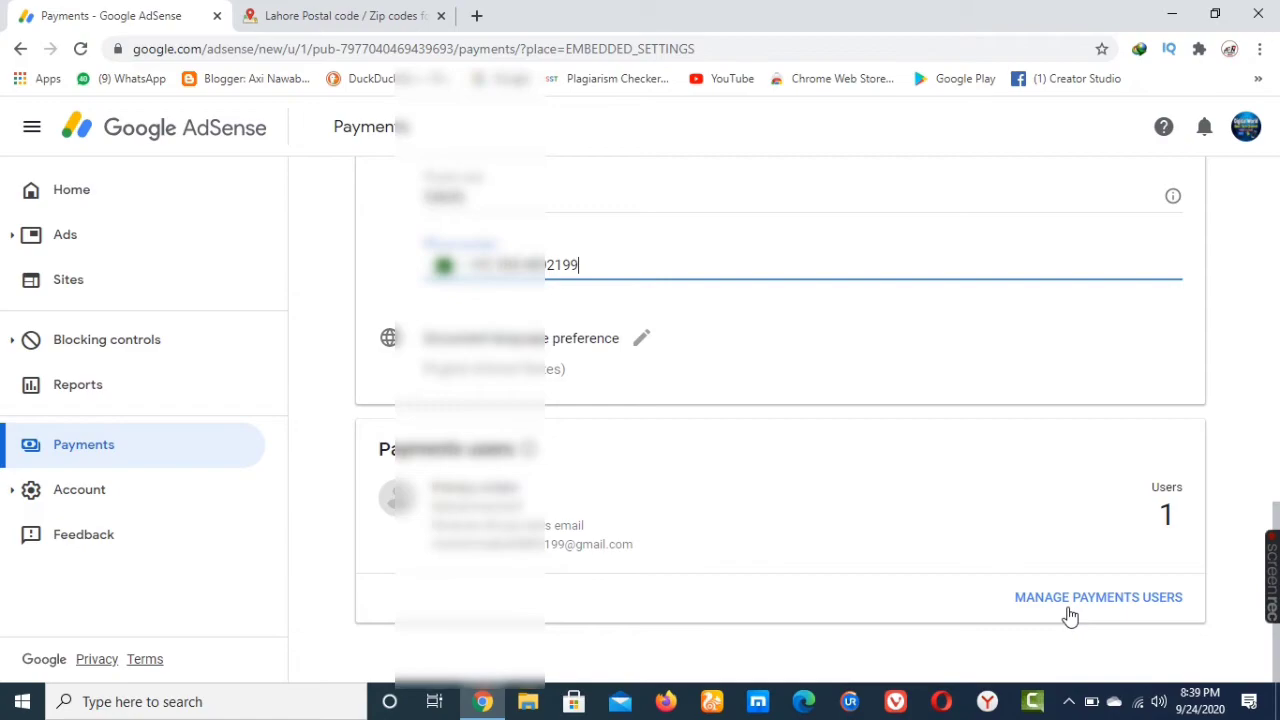
scroll(833, 541, up, 8)
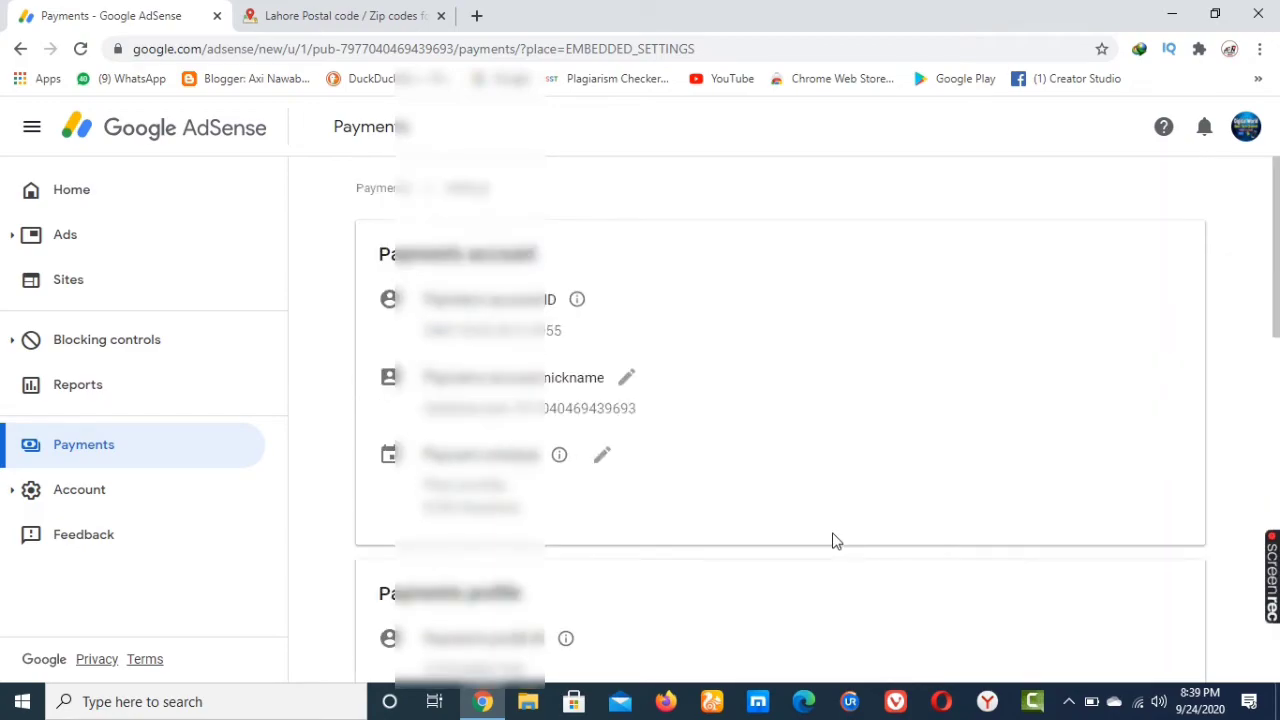
scroll(744, 503, down, 6)
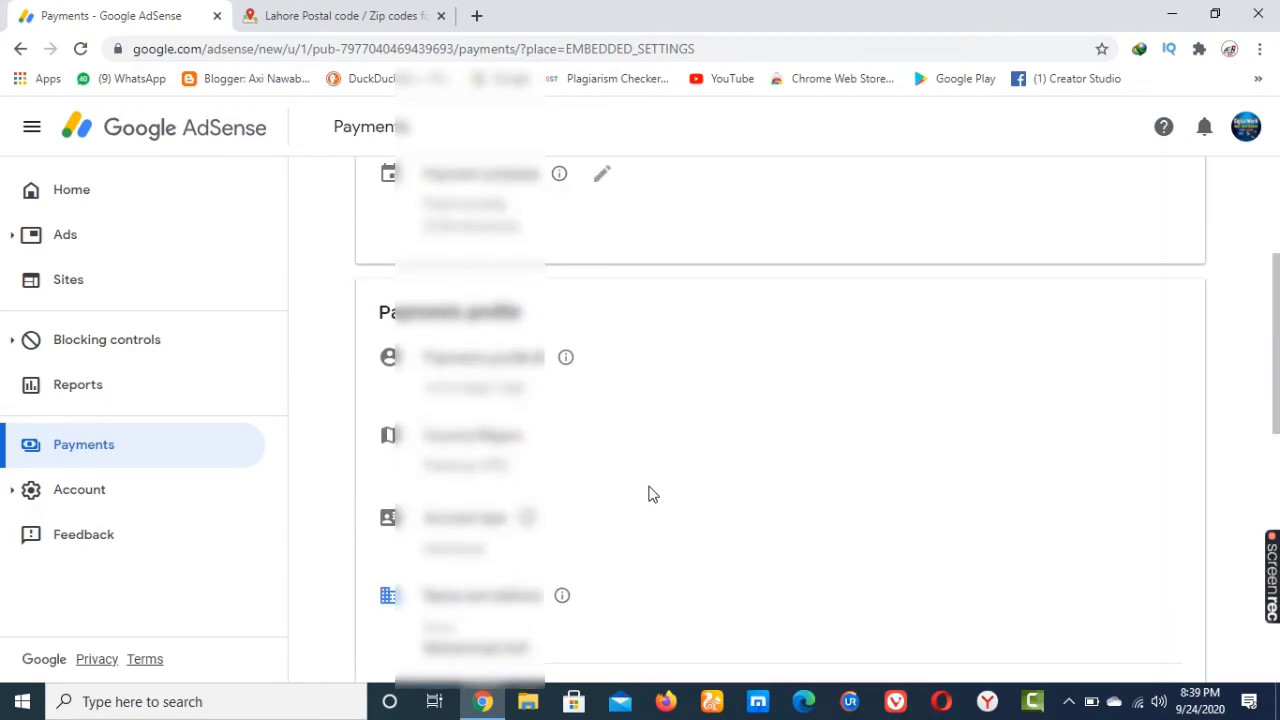
- Add the stray letters "sffff" after the profile's phone number and erase them again, so the address form can be saved
click(567, 374)
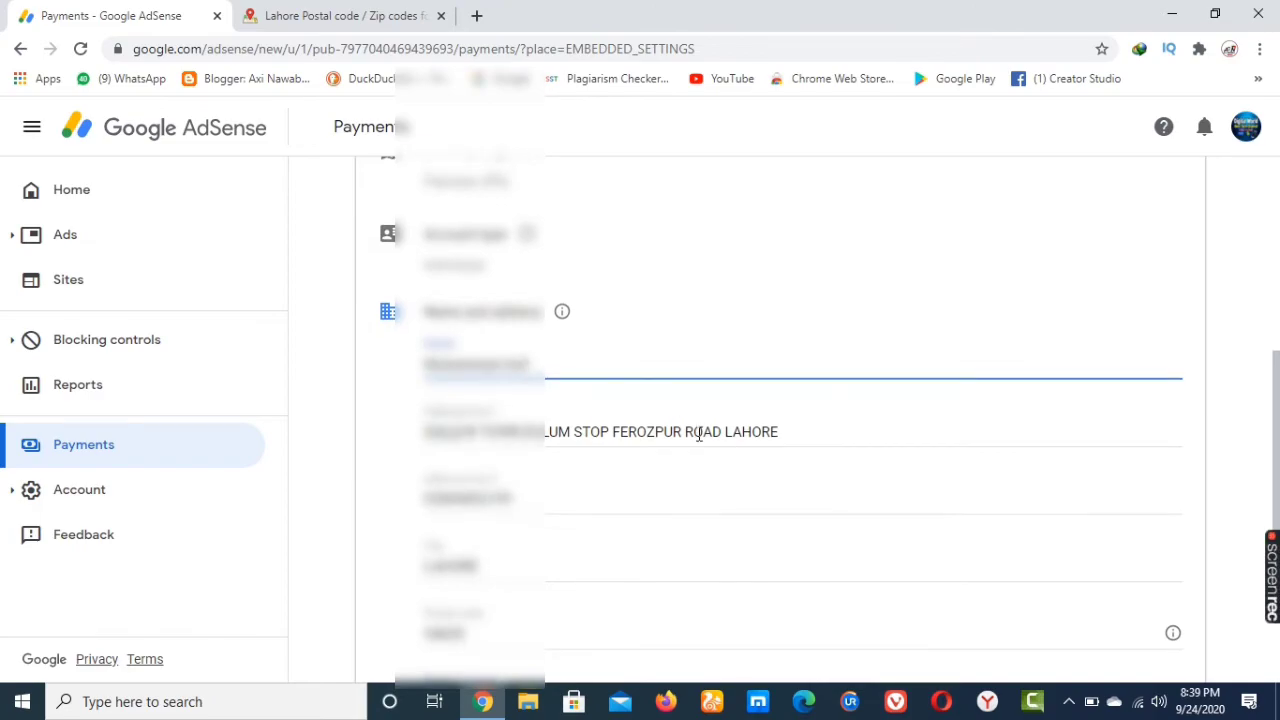
scroll(690, 420, down, 4)
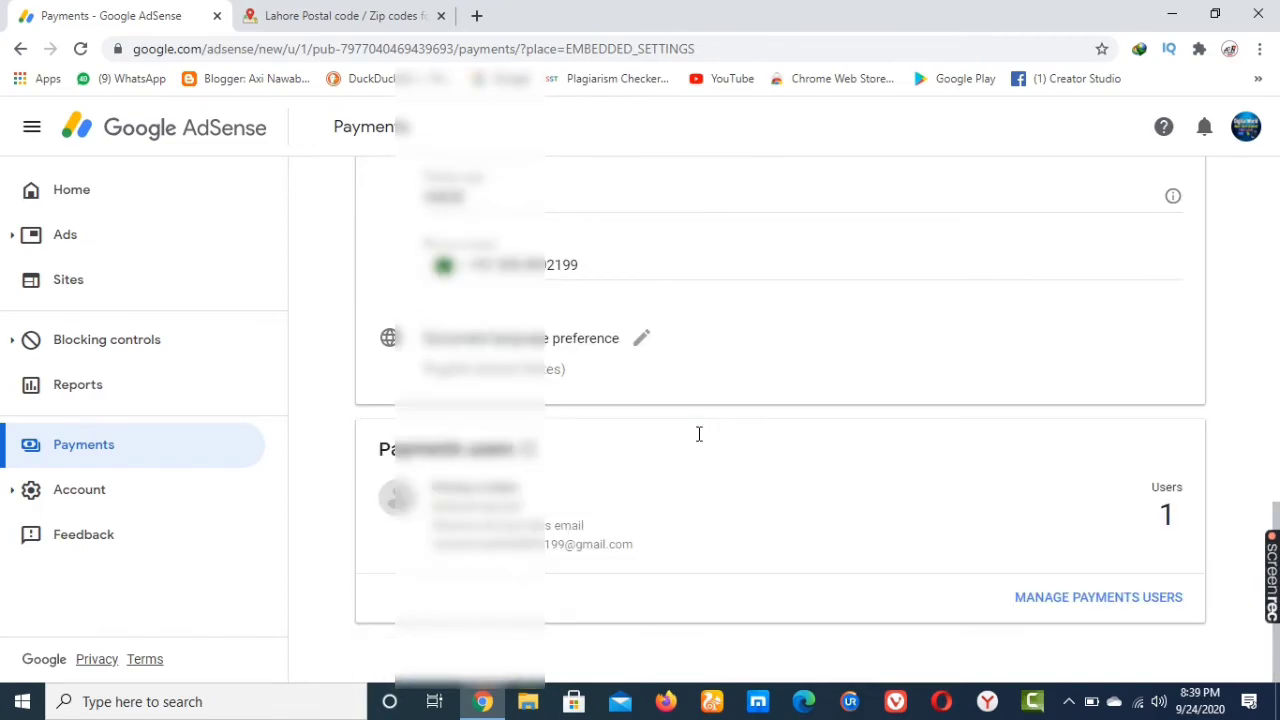
click(658, 265)
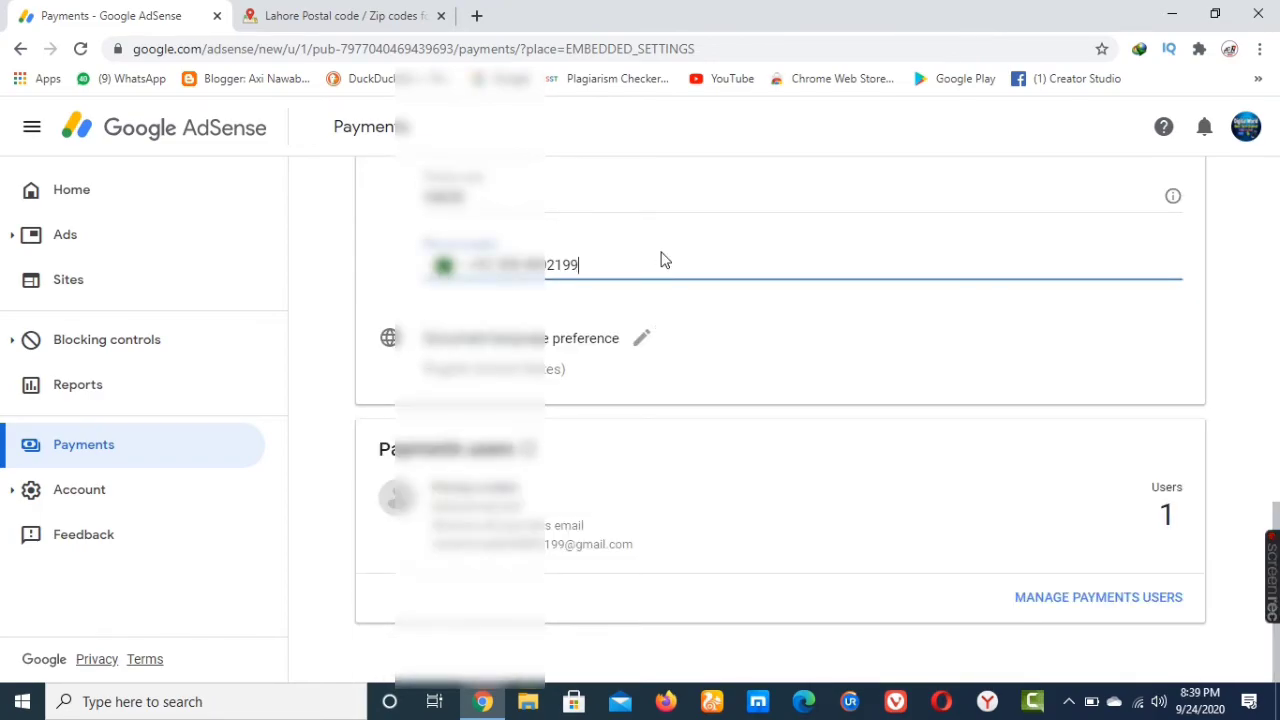
text(sf)
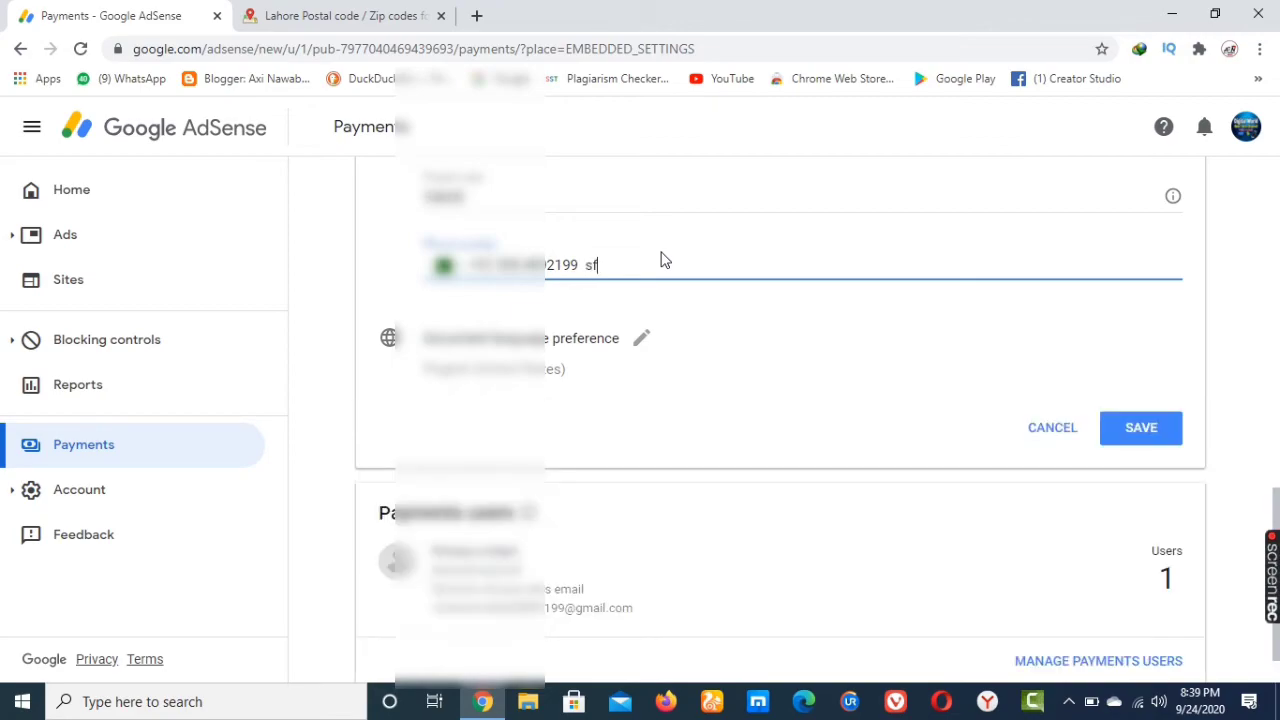
text(fff)
key(BackSpace)
key(BackSpace)
key(BackSpace)
key(BackSpace)
key(BackSpace)
key(BackSpace)
key(BackSpace)
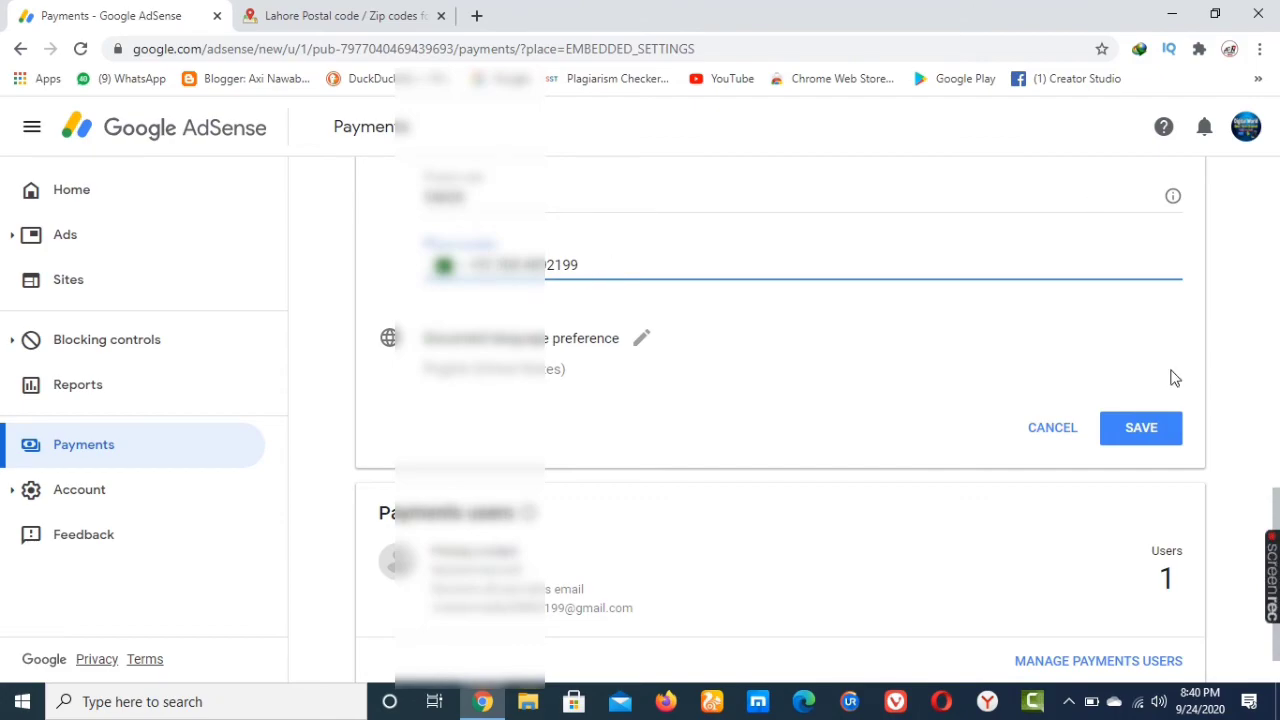
- Save the payments profile's name and address form and review the payments settings page back to the payments account section
click(1145, 428)
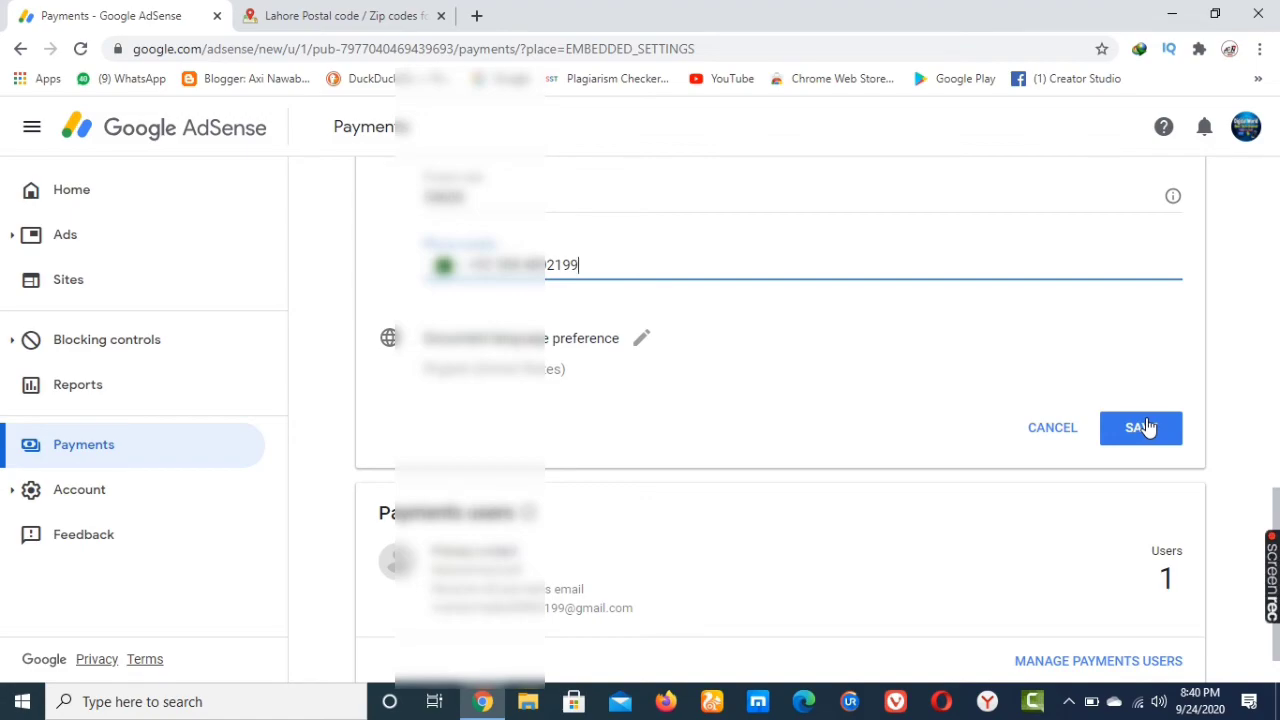
click(1132, 438)
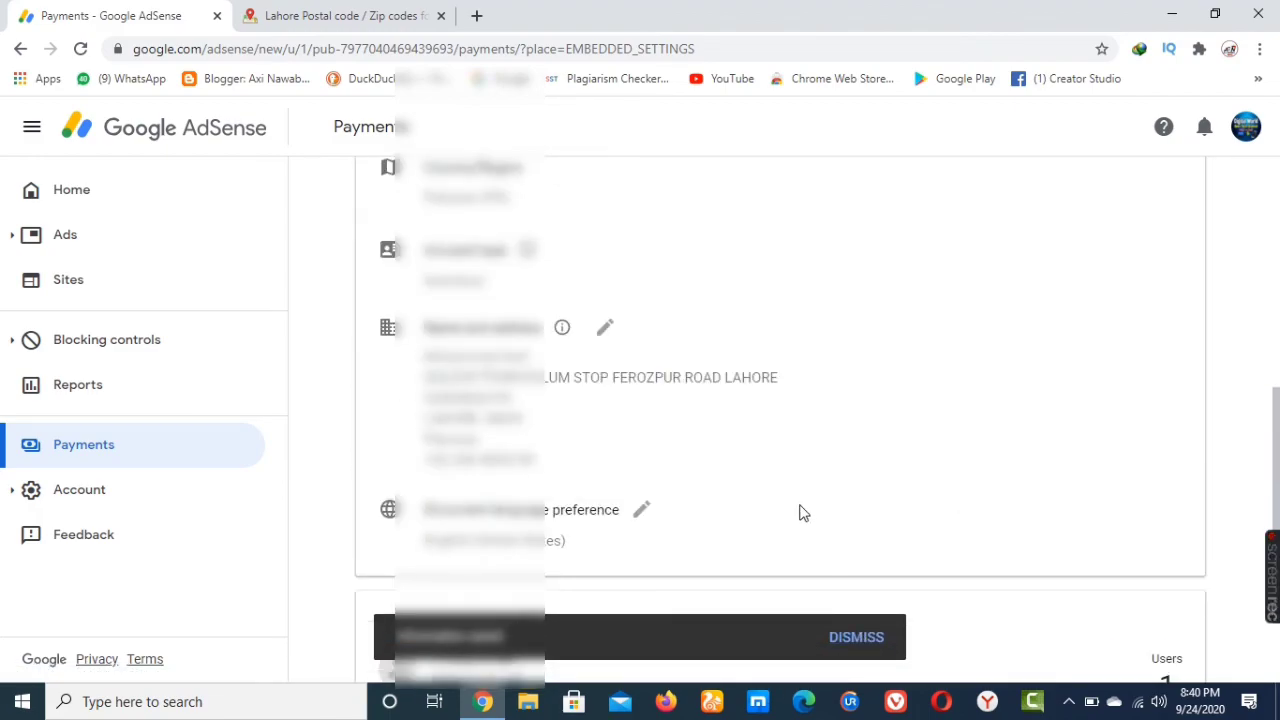
scroll(836, 449, down, 2)
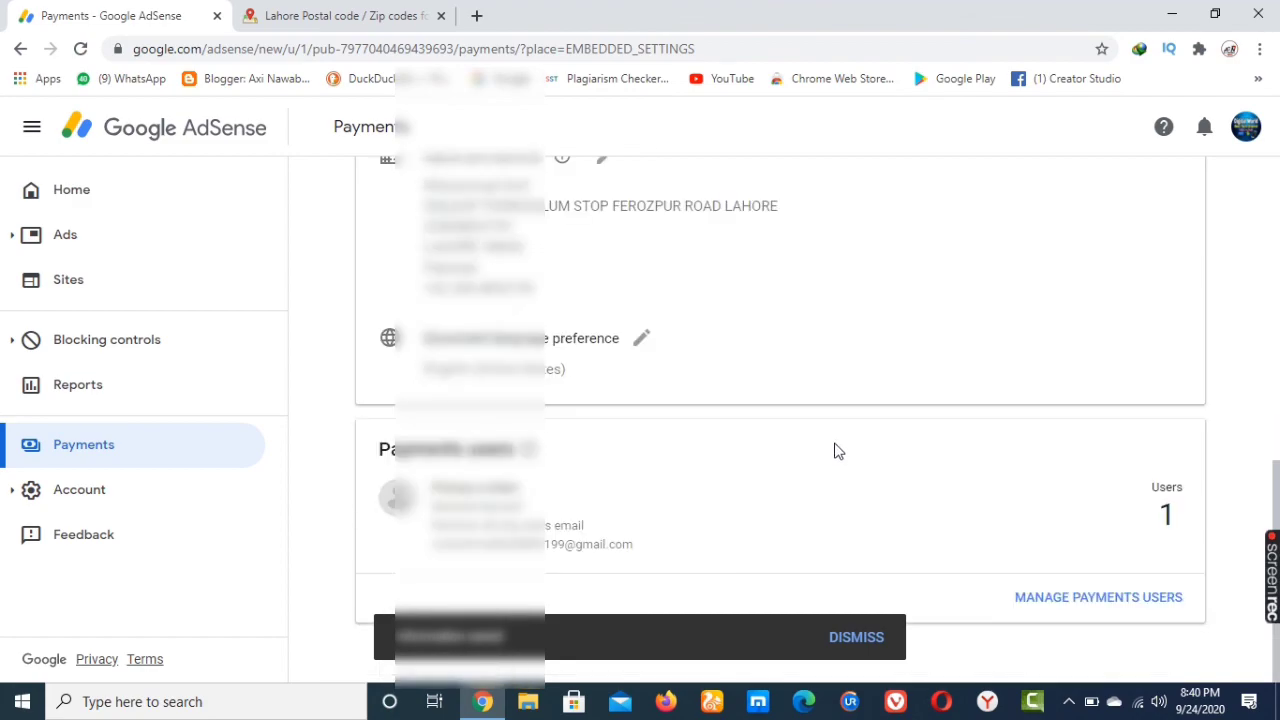
scroll(836, 449, up, 5)
scroll(836, 450, up, 2)
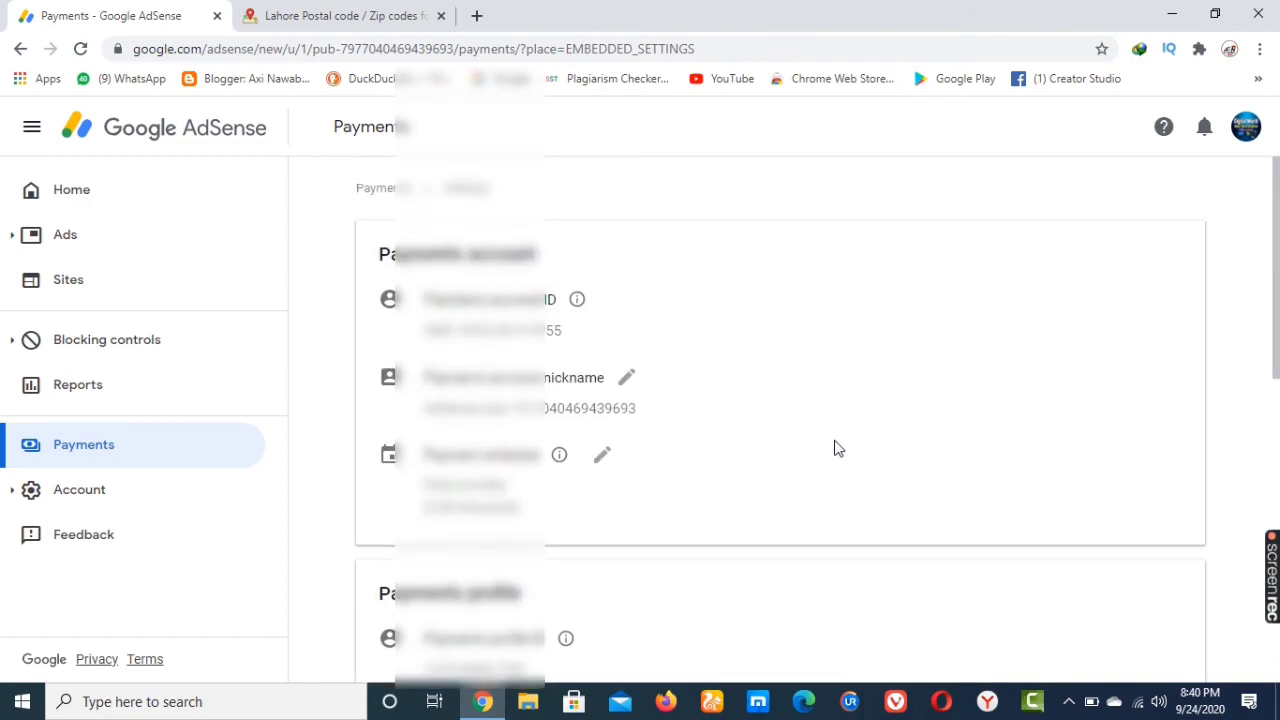